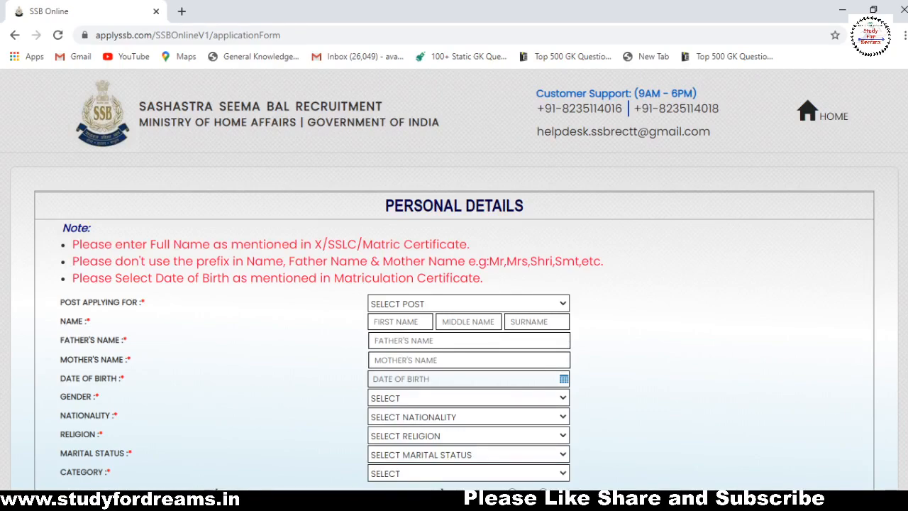
Enter the candidate's first name and middle name in the name fields.
{"action": "scroll", "coordinate": [454, 284], "scroll_direction": "down", "scroll_amount": 1}
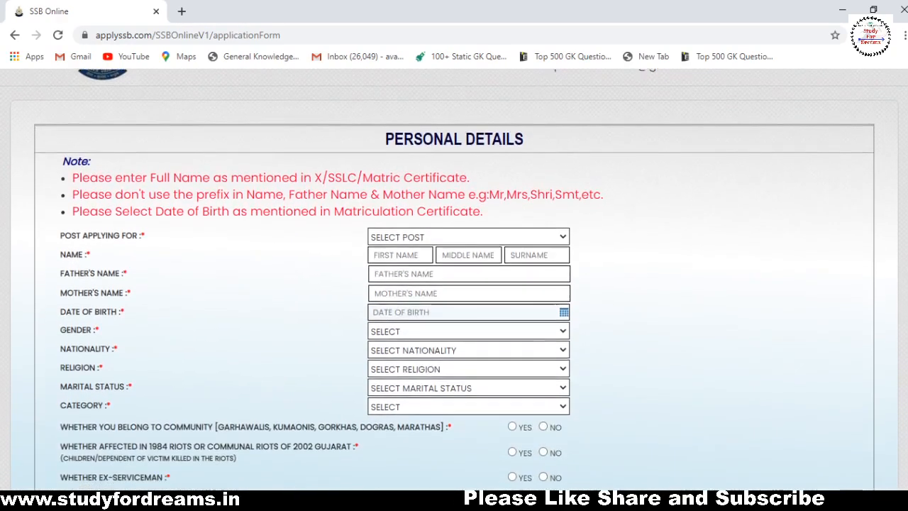
{"action": "scroll", "coordinate": [879, 135], "scroll_direction": "up", "scroll_amount": 1}
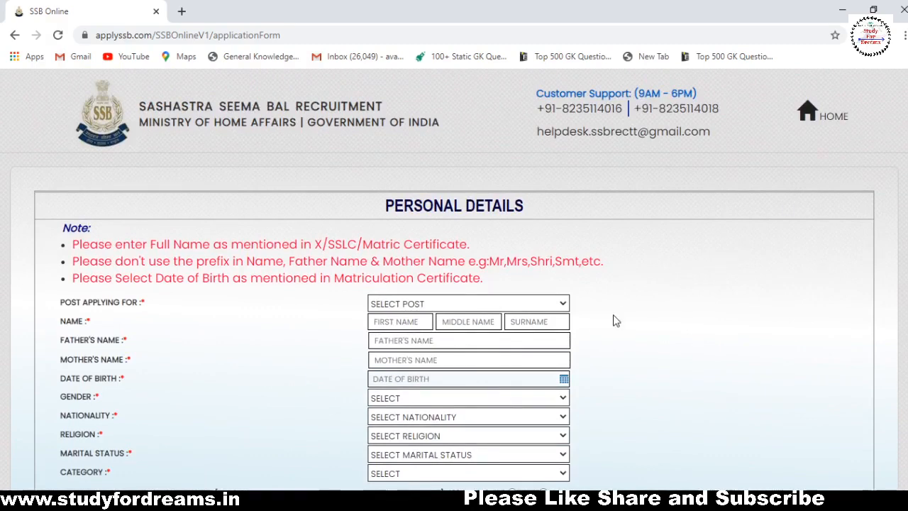
{"action": "scroll", "coordinate": [892, 189], "scroll_direction": "down", "scroll_amount": 2}
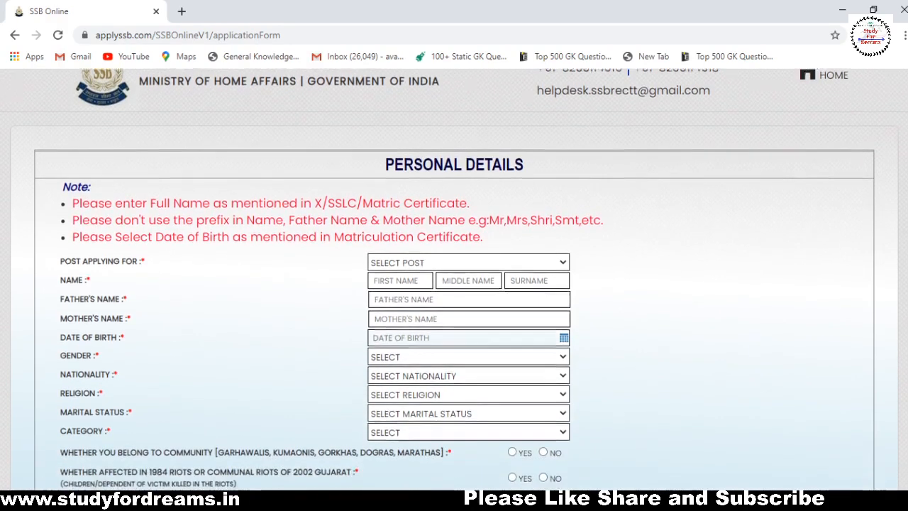
{"action": "scroll", "coordinate": [454, 284], "scroll_direction": "down", "scroll_amount": 2}
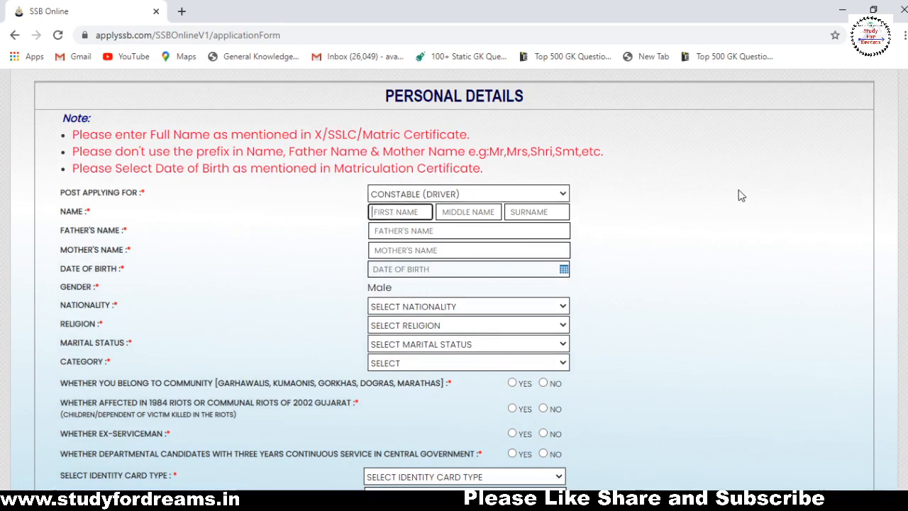
{"action": "key", "text": "Tab"}
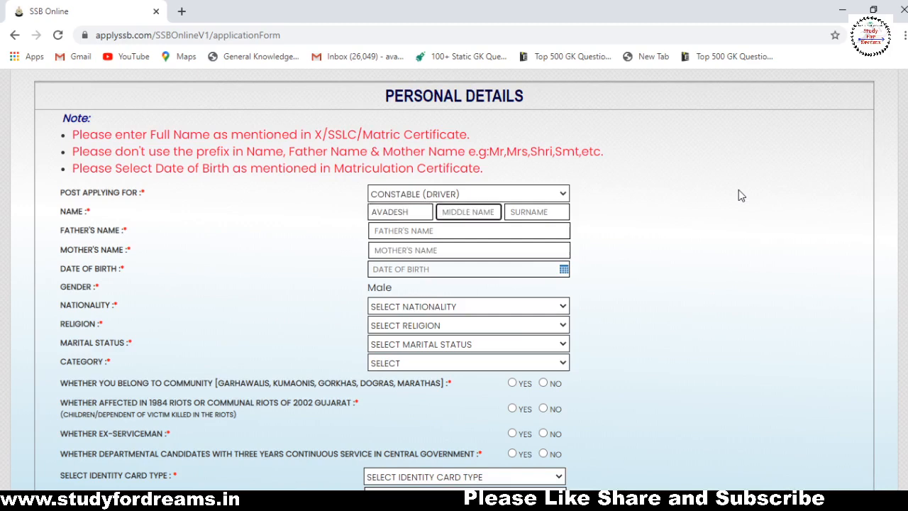
{"action": "key", "text": "Tab"}
{"action": "key", "text": "shift+Tab"}
Fill in the father's name and the mother's name.
{"action": "left_click", "coordinate": [438, 233]}
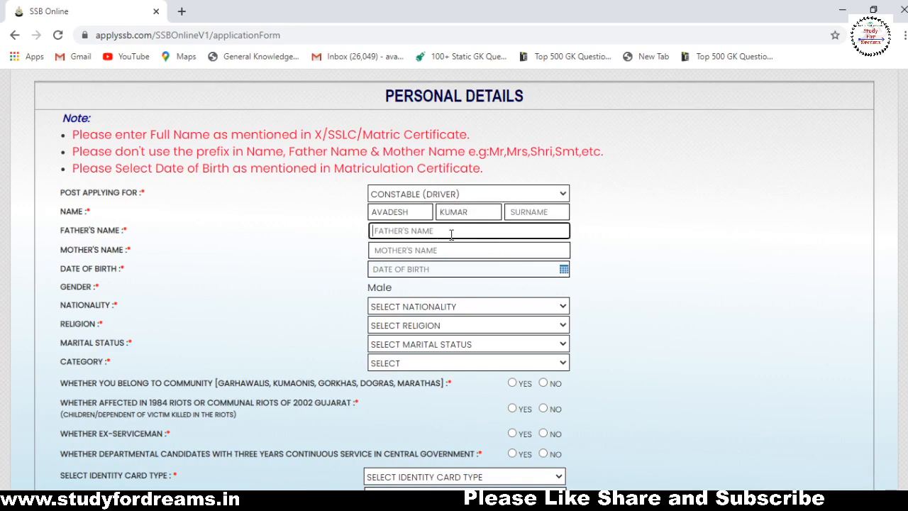
{"action": "key", "text": "Tab"}
{"action": "key", "text": "Tab"}
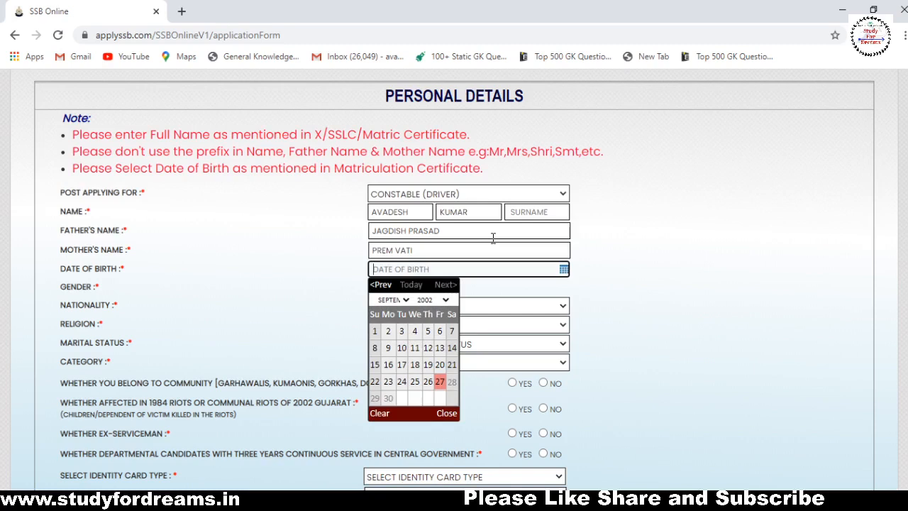
Set the date of birth to 16 July 2000 in the calendar.
{"action": "left_click", "coordinate": [436, 270]}
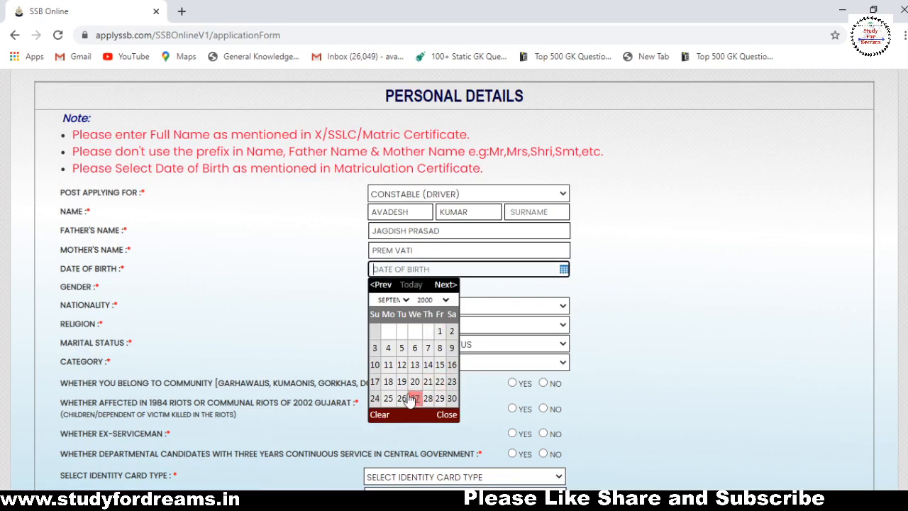
{"action": "left_click", "coordinate": [399, 299]}
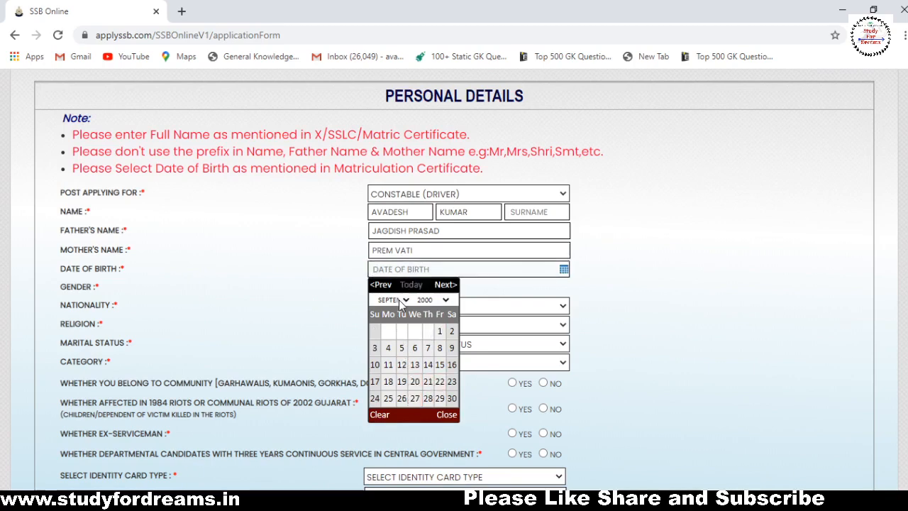
{"action": "left_click", "coordinate": [399, 369]}
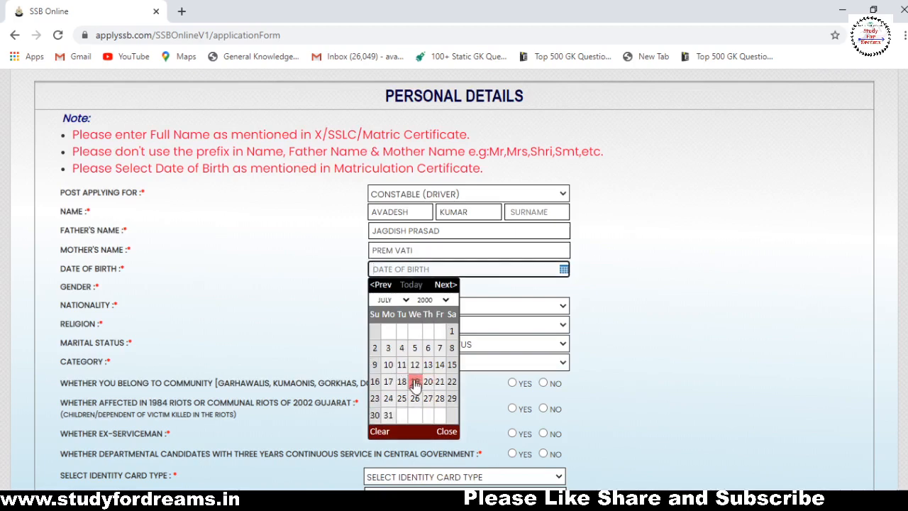
{"action": "left_click", "coordinate": [375, 383]}
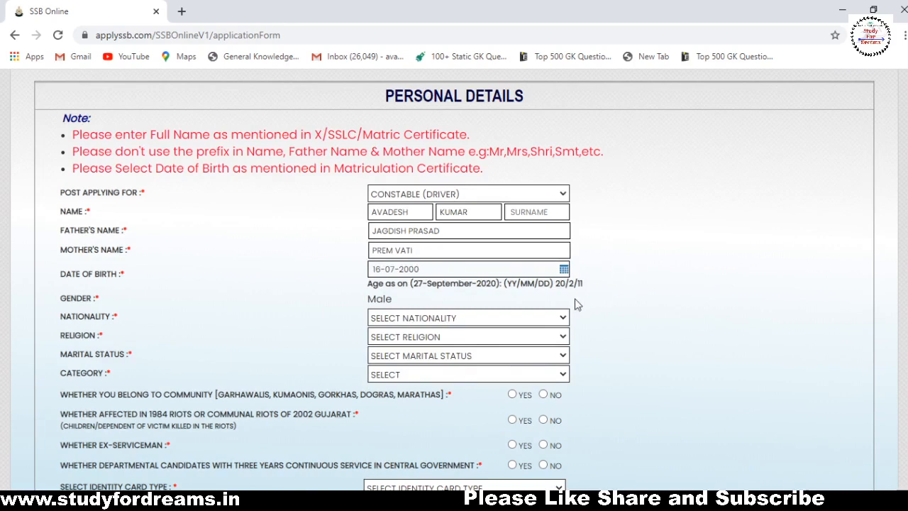
Choose INDIAN as nationality and HINDU as religion.
{"action": "left_click", "coordinate": [516, 350]}
{"action": "left_click", "coordinate": [518, 340]}
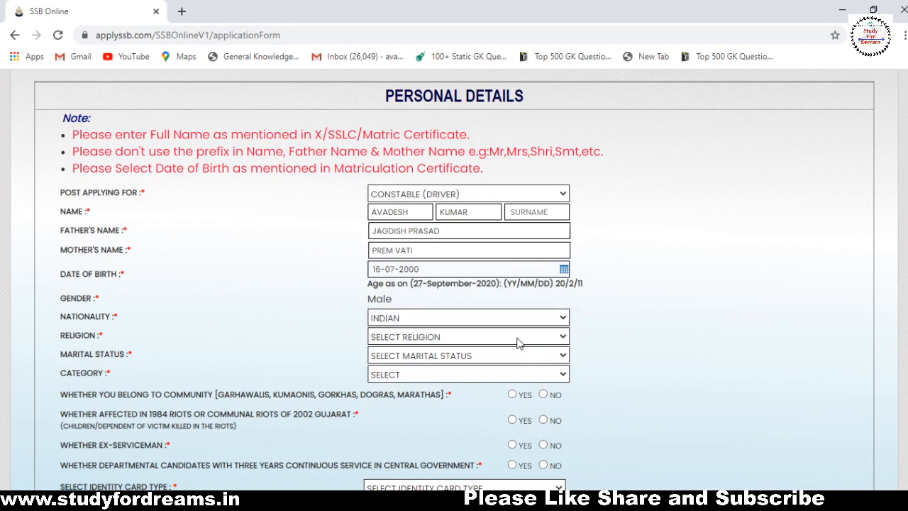
{"action": "left_click", "coordinate": [475, 376]}
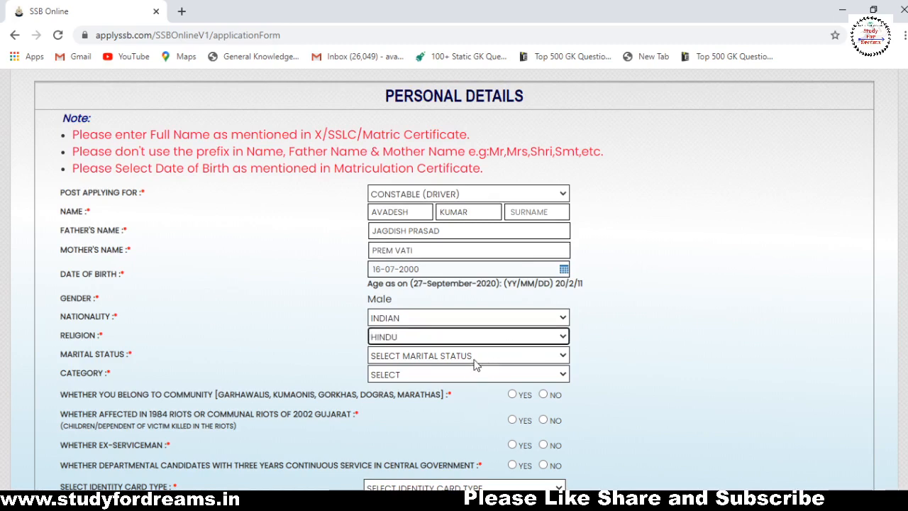
{"action": "left_click", "coordinate": [475, 359]}
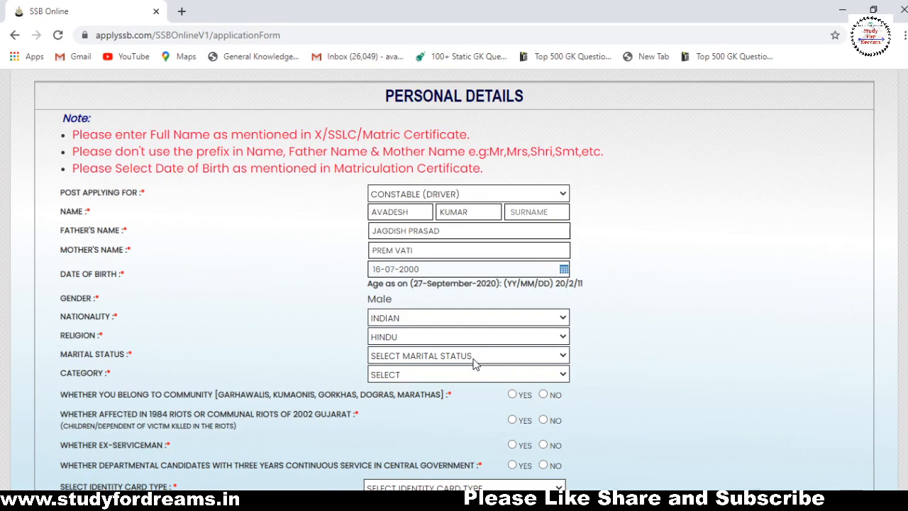
Set marital status to UNMARRIED and category to SC.
{"action": "left_click", "coordinate": [439, 385]}
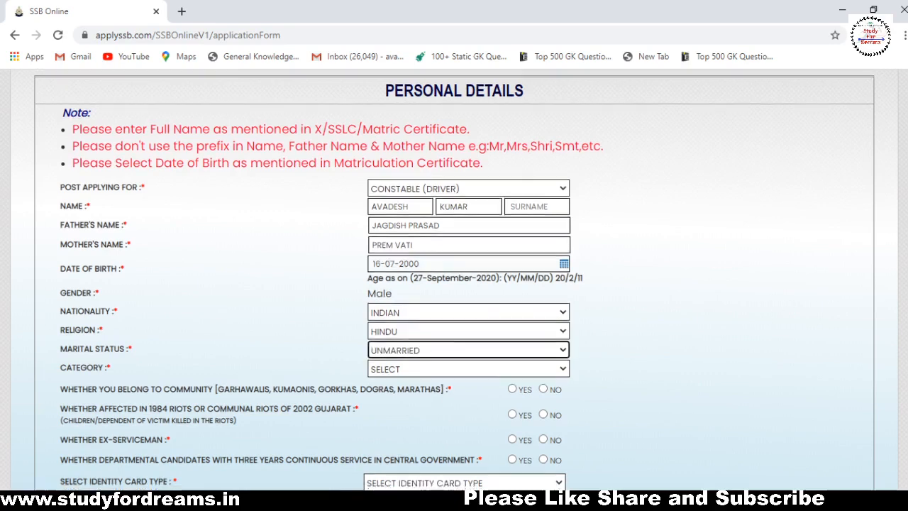
{"action": "scroll", "coordinate": [509, 216], "scroll_direction": "down", "scroll_amount": 2}
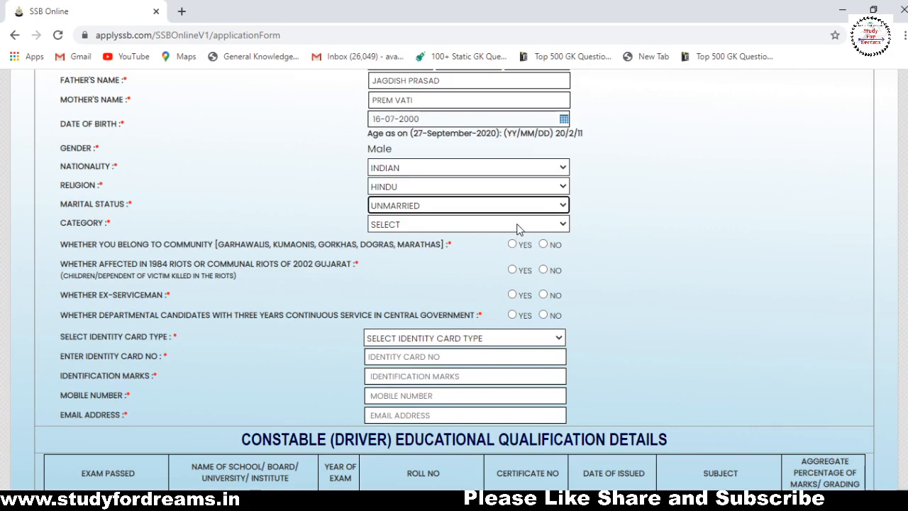
{"action": "left_click", "coordinate": [517, 229]}
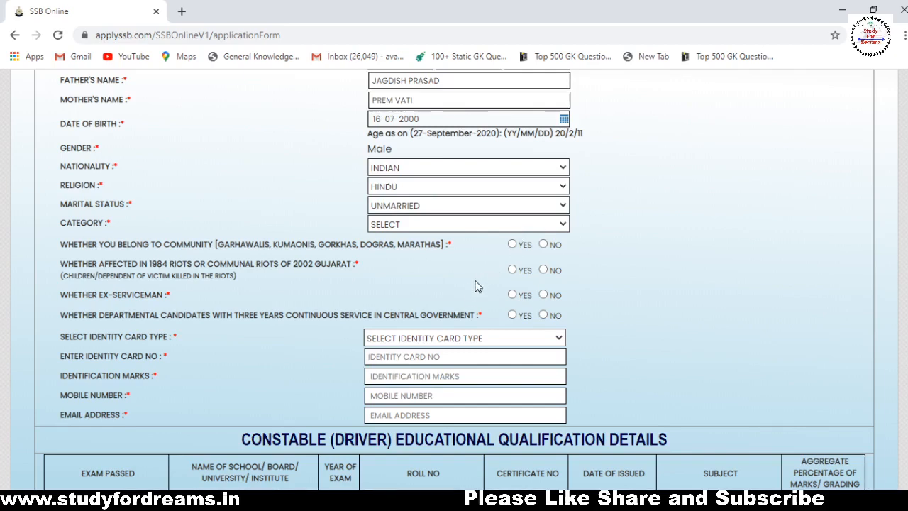
{"action": "left_click", "coordinate": [458, 291]}
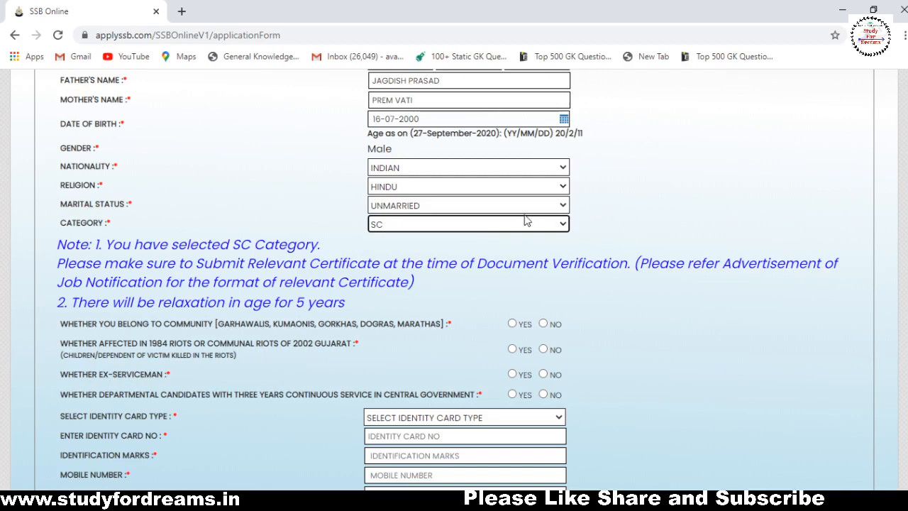
Answer No to the community and ex-serviceman eligibility questions.
{"action": "scroll", "coordinate": [887, 236], "scroll_direction": "down", "scroll_amount": 1}
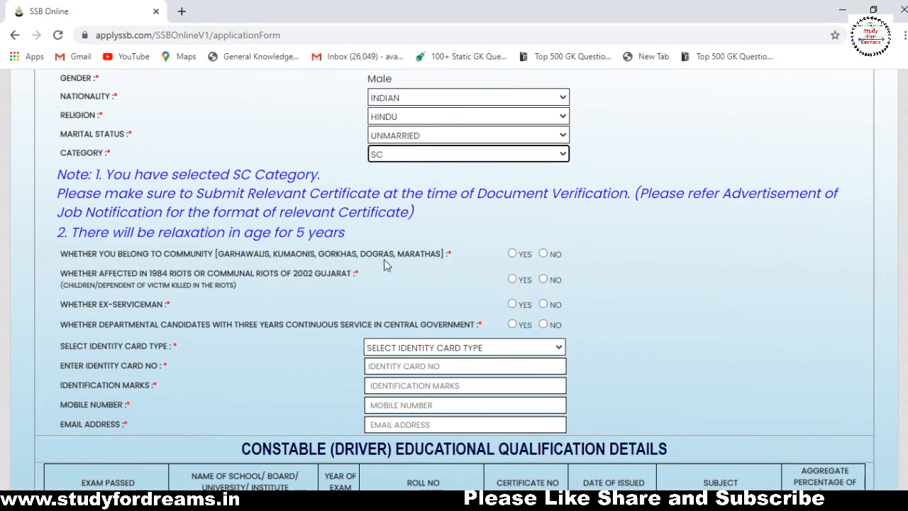
{"action": "left_click", "coordinate": [544, 253]}
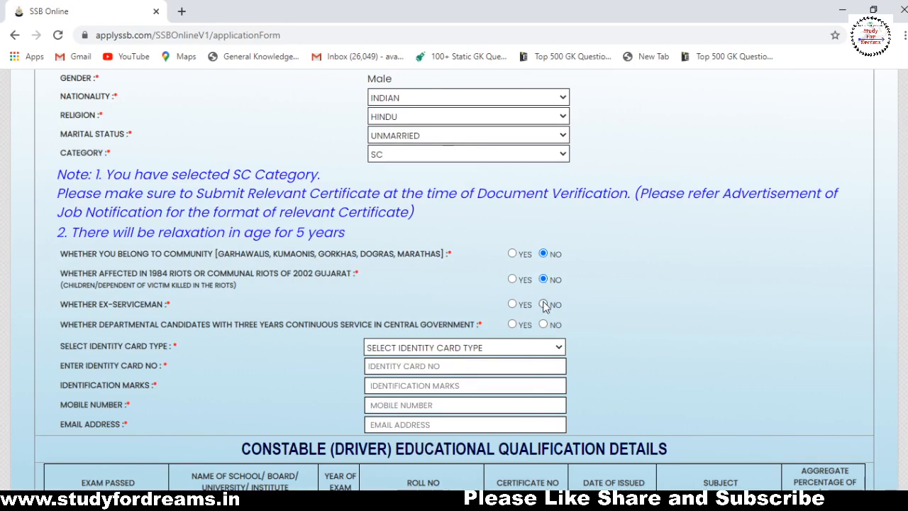
{"action": "left_click", "coordinate": [544, 304]}
{"action": "scroll", "coordinate": [738, 326], "scroll_direction": "down", "scroll_amount": 1}
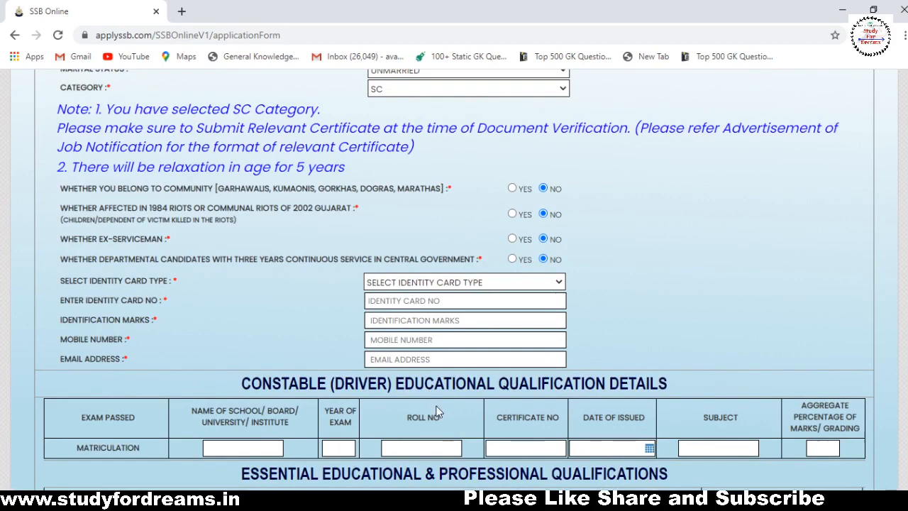
Choose AADHAR CARD as identity card type and enter the card number.
{"action": "left_click", "coordinate": [488, 313]}
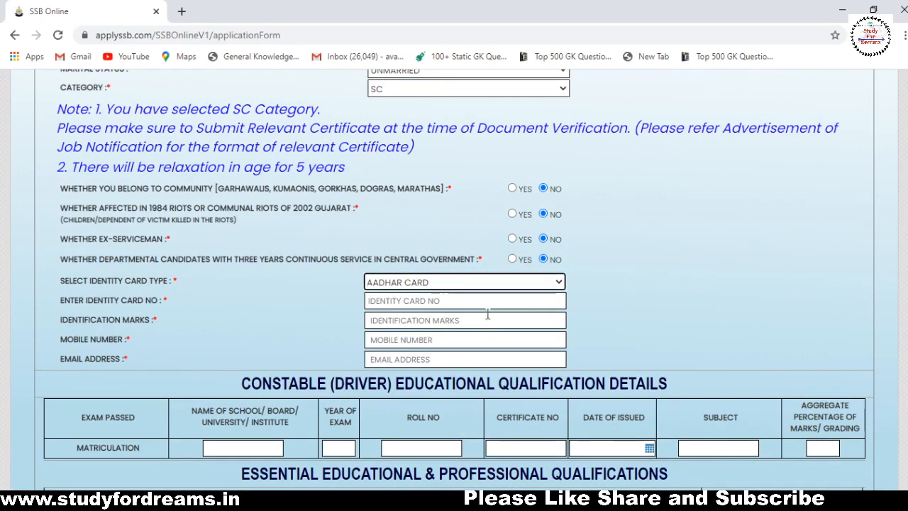
{"action": "scroll", "coordinate": [488, 313], "scroll_direction": "down", "scroll_amount": 1}
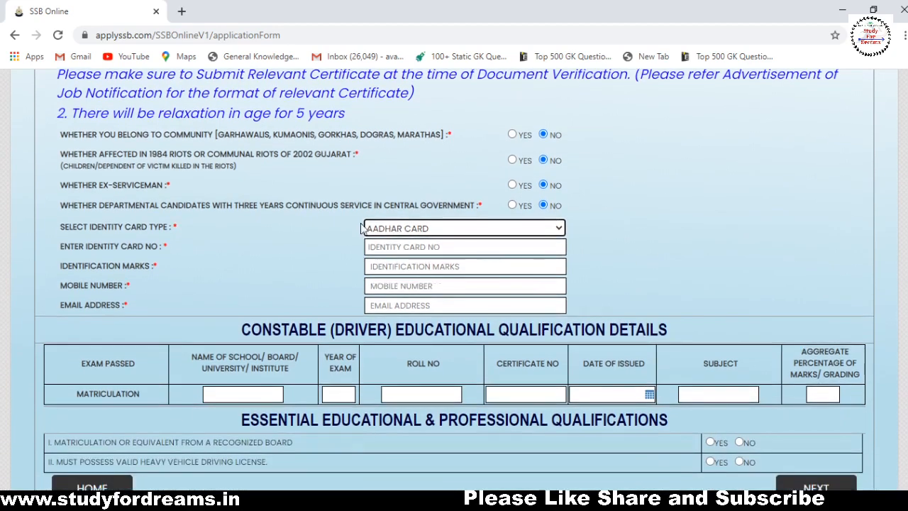
{"action": "key", "text": "Tab"}
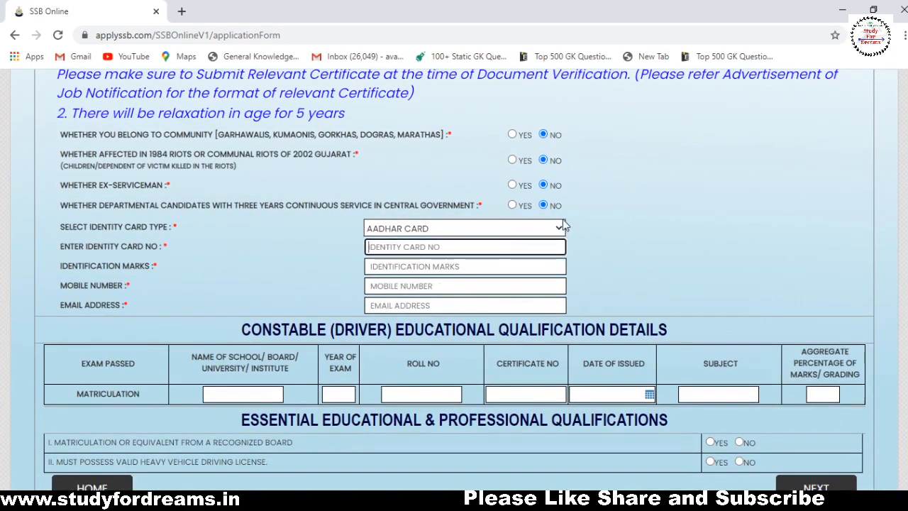
{"action": "type", "text": "888888"}
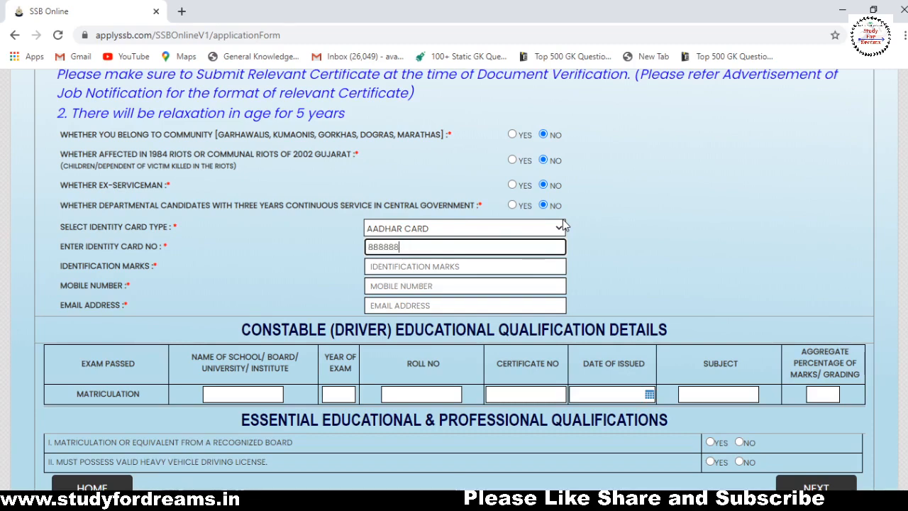
{"action": "key", "text": "BackSpace"}
{"action": "key", "text": "BackSpace"}
{"action": "key", "text": "BackSpace"}
{"action": "type", "text": "88888888"}
{"action": "left_click", "coordinate": [379, 244]}
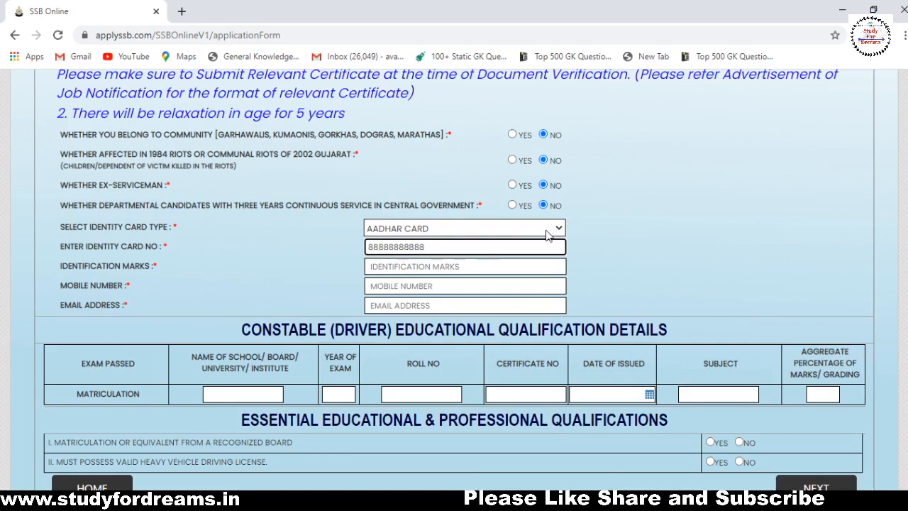
{"action": "key", "text": "Right"}
{"action": "key", "text": "Right"}
{"action": "key", "text": "Right"}
{"action": "key", "text": "Right"}
{"action": "key", "text": "Right"}
{"action": "type", "text": "8"}
Enter 'A MOLE CHEST' as the identification mark.
{"action": "left_click", "coordinate": [515, 266]}
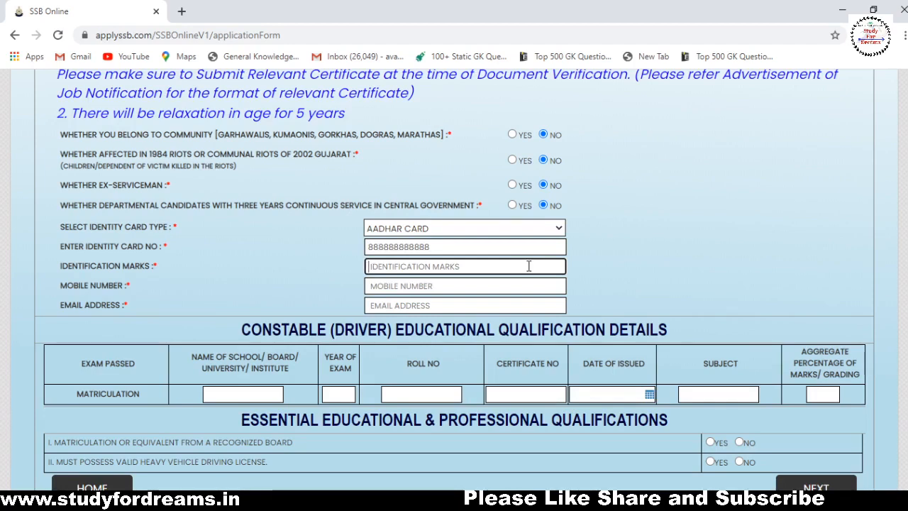
{"action": "type", "text": "A MOL"}
{"action": "type", "text": "E CHEST"}
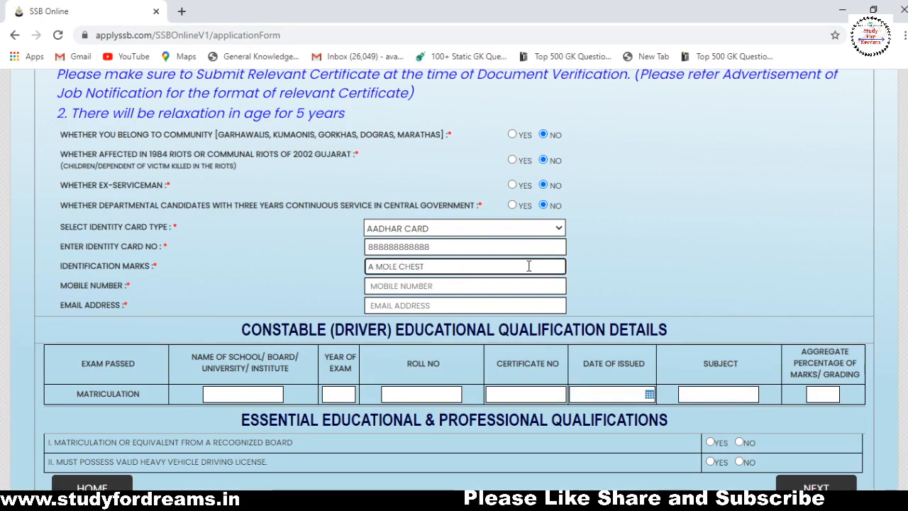
{"action": "left_click", "coordinate": [496, 291]}
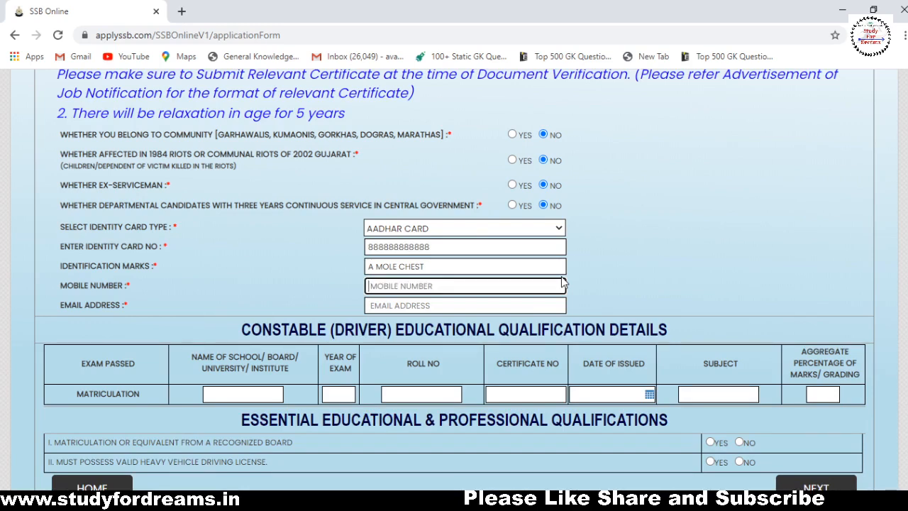
Enter the candidate's mobile number and begin typing the e-mail address, correcting typos.
{"action": "left_click", "coordinate": [546, 304]}
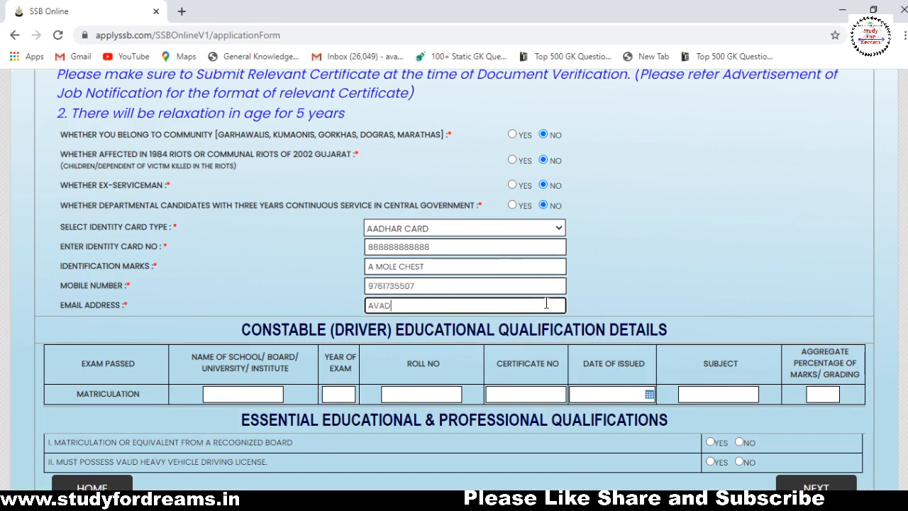
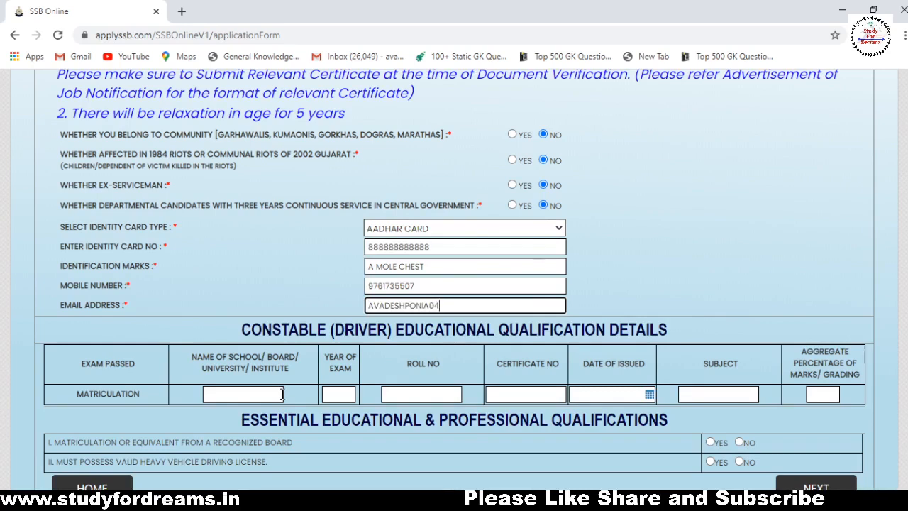
{"action": "left_click", "coordinate": [282, 394]}
{"action": "type", "text": "@"}
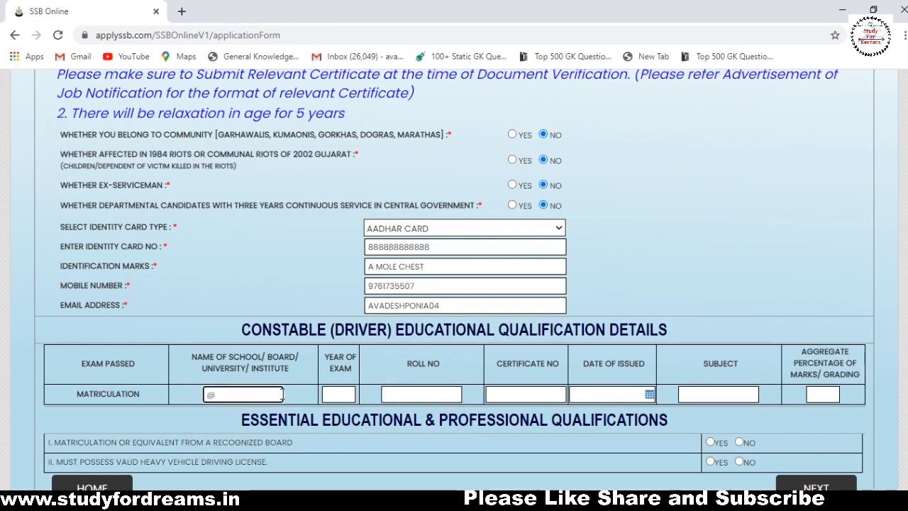
{"action": "left_click", "coordinate": [467, 300]}
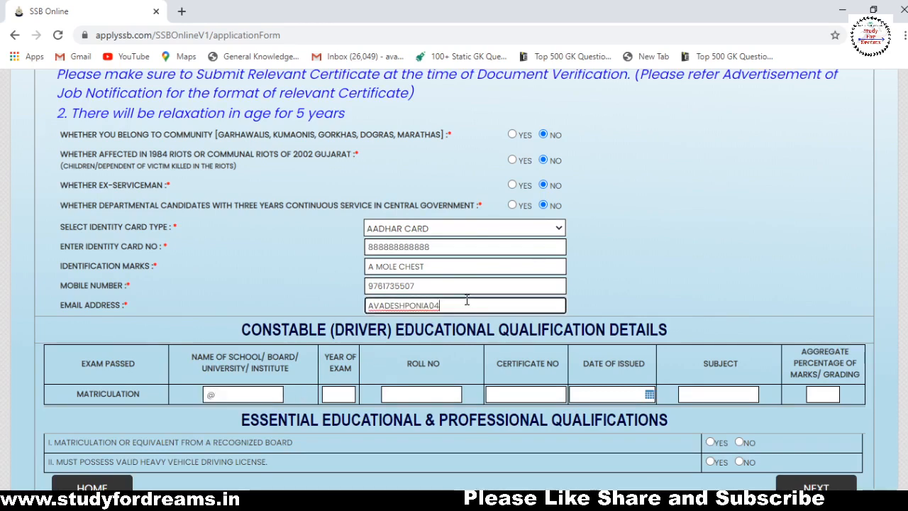
{"action": "type", "text": "@GMAIL.COM"}
{"action": "left_click", "coordinate": [245, 392]}
{"action": "key", "text": "BackSpace"}
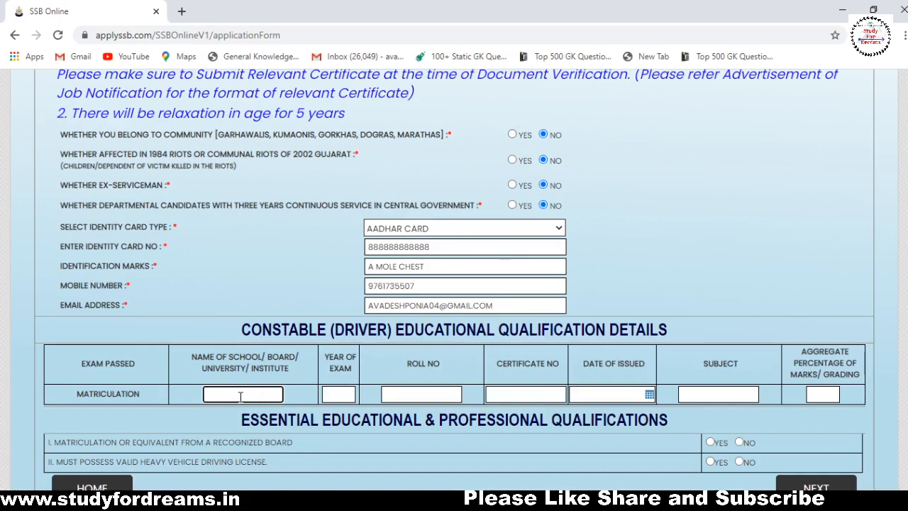
Enter Matriculation school SM COLLEGE, exam year 2016, roll number and certificate number.
{"action": "type", "text": "SM COLLEGE"}
{"action": "left_click", "coordinate": [333, 396]}
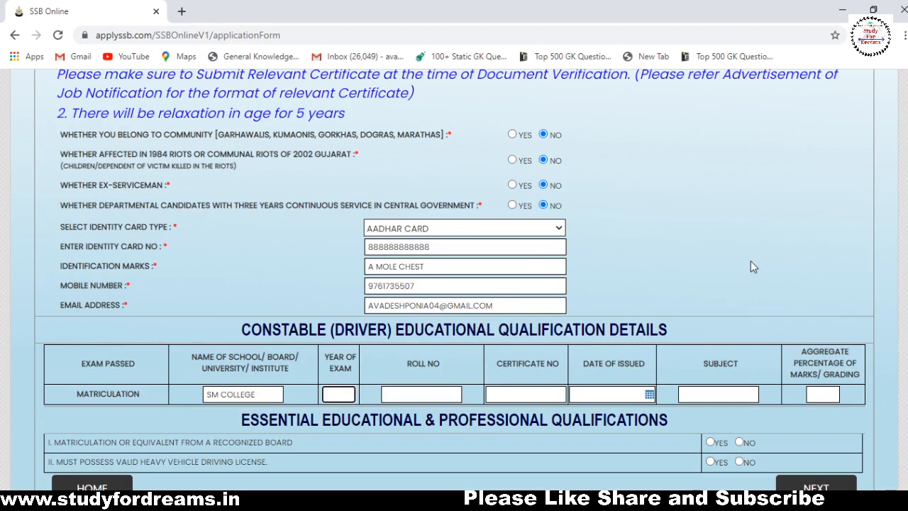
{"action": "type", "text": "2016"}
{"action": "left_click", "coordinate": [442, 395]}
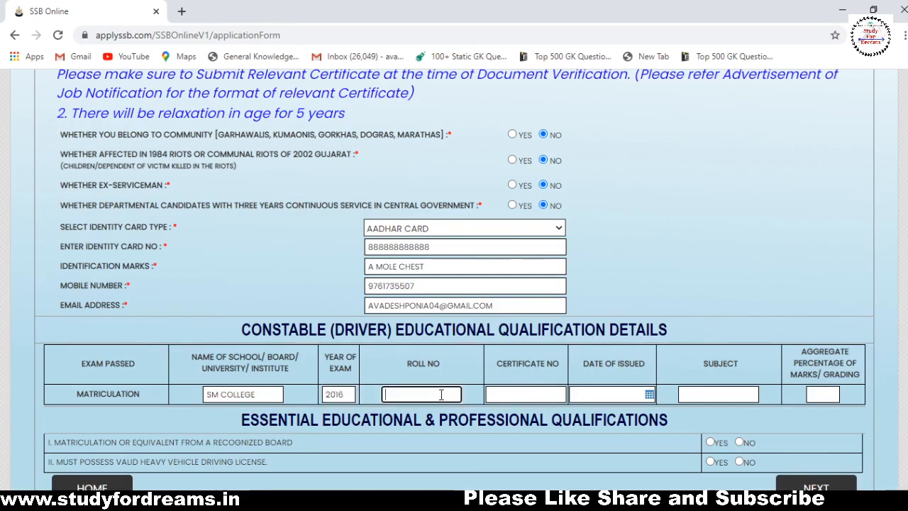
{"action": "left_click", "coordinate": [517, 393]}
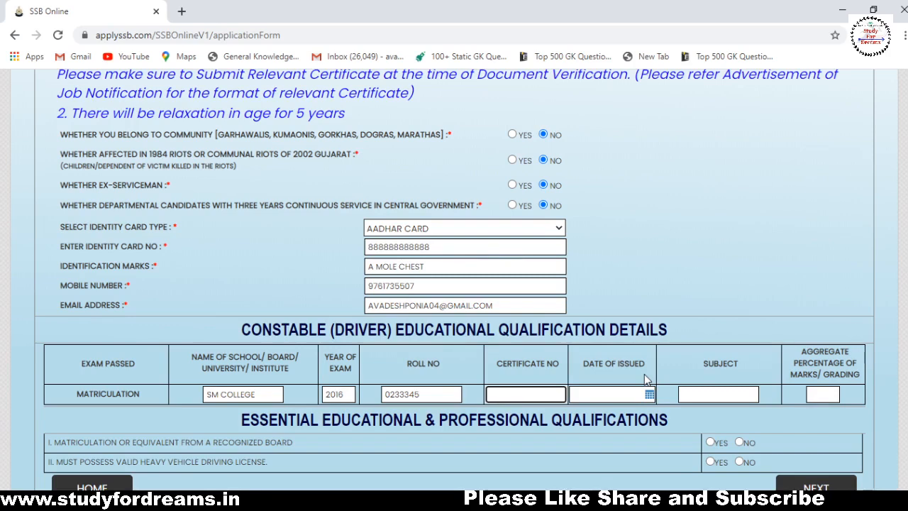
Set the issue date to 20 July 2016, subject PCM and aggregate 89.
{"action": "left_click", "coordinate": [650, 395]}
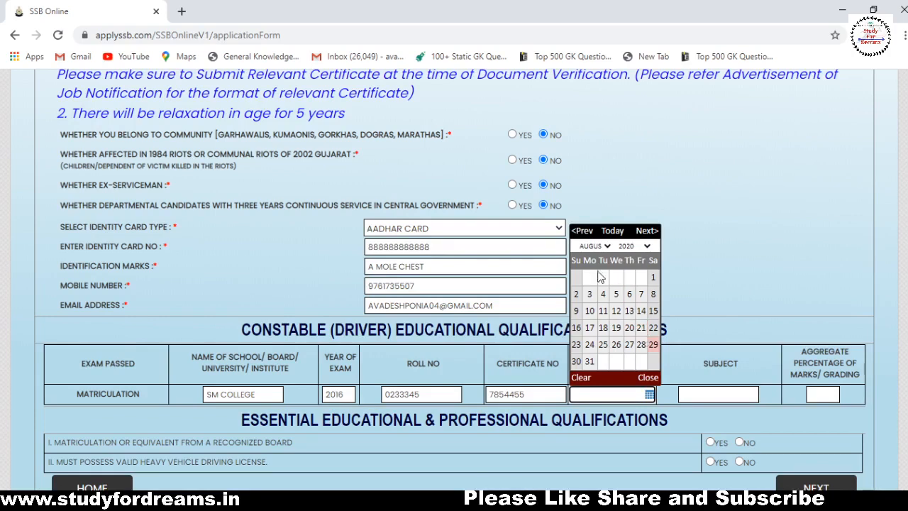
{"action": "left_click", "coordinate": [627, 400]}
{"action": "left_click", "coordinate": [603, 247]}
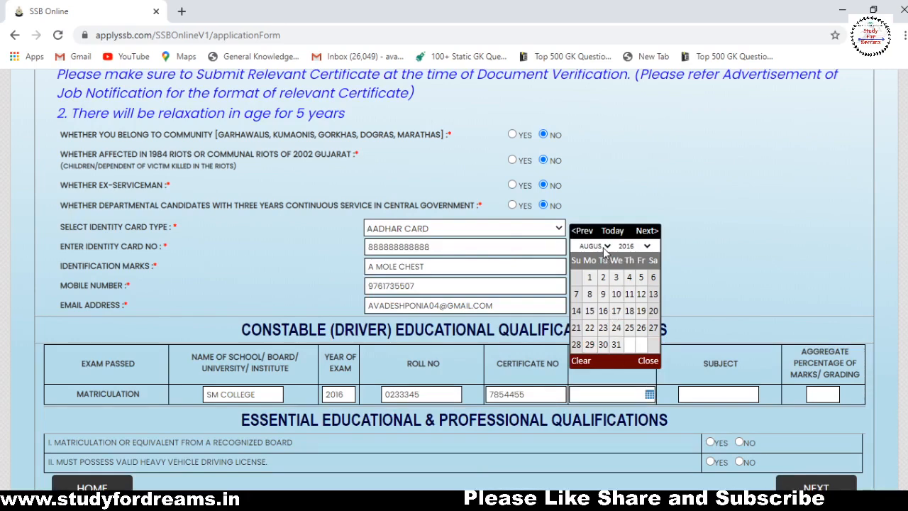
{"action": "left_click", "coordinate": [603, 320]}
{"action": "left_click", "coordinate": [614, 327]}
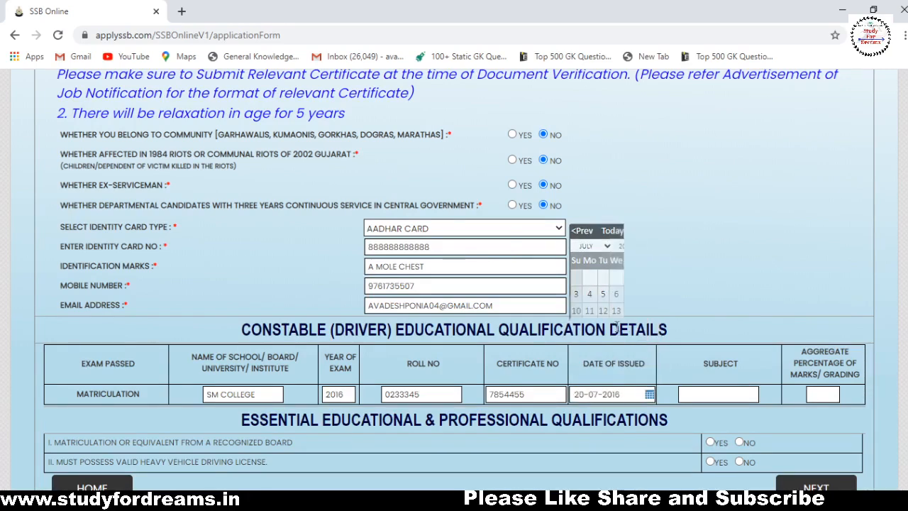
{"action": "left_click", "coordinate": [729, 396]}
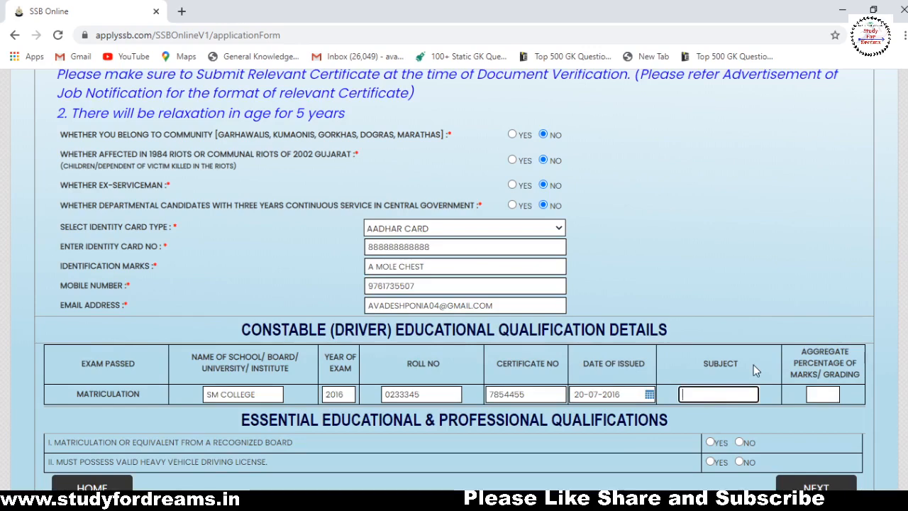
{"action": "type", "text": "PCM"}
{"action": "left_click", "coordinate": [822, 393]}
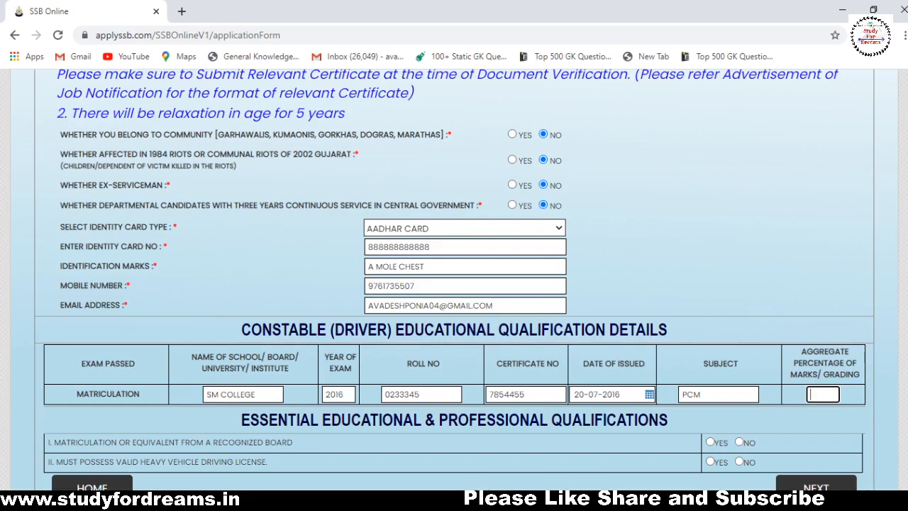
{"action": "type", "text": "89"}
Answer Yes to recognized-board matriculation and heavy vehicle licence, then submit the section.
{"action": "scroll", "coordinate": [898, 365], "scroll_direction": "down", "scroll_amount": 1}
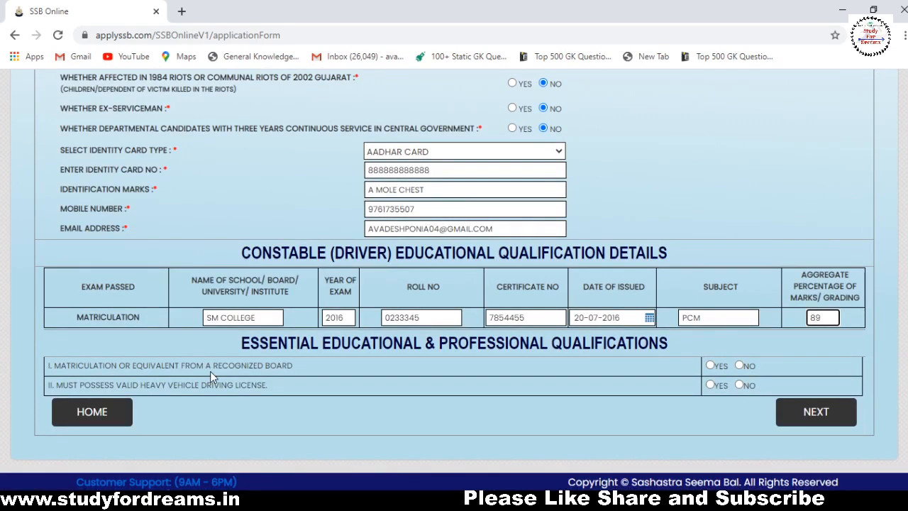
{"action": "left_click", "coordinate": [711, 365]}
{"action": "left_click", "coordinate": [712, 386]}
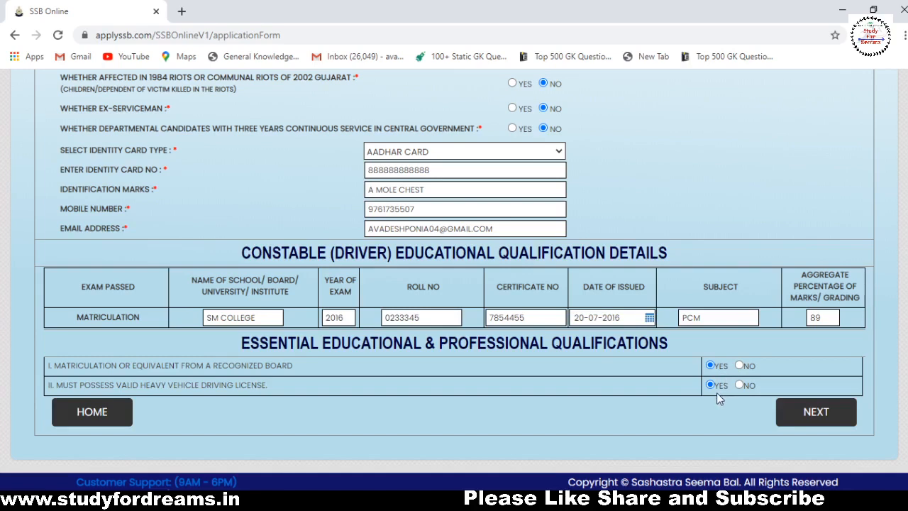
{"action": "left_click", "coordinate": [823, 419]}
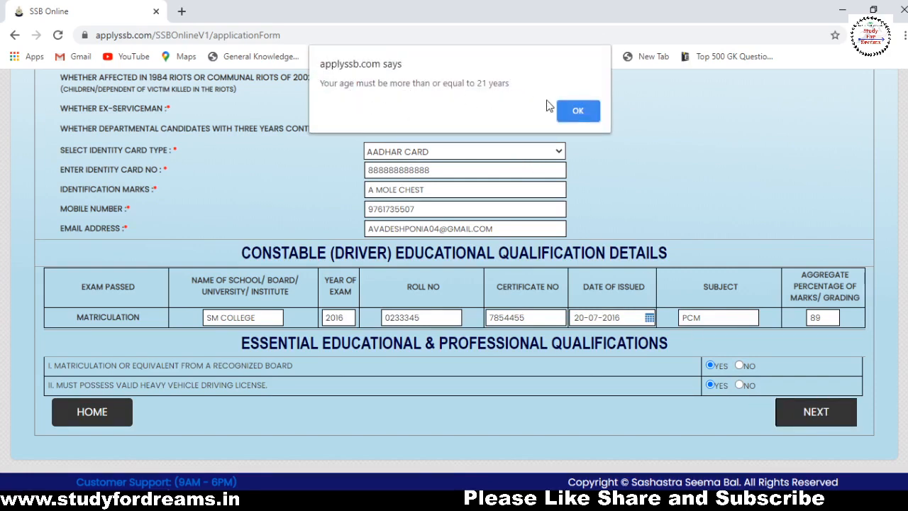
Dismiss the minimum-age warning and change the birth year to 1998.
{"action": "left_click", "coordinate": [579, 111]}
{"action": "scroll", "coordinate": [711, 235], "scroll_direction": "up", "scroll_amount": 5}
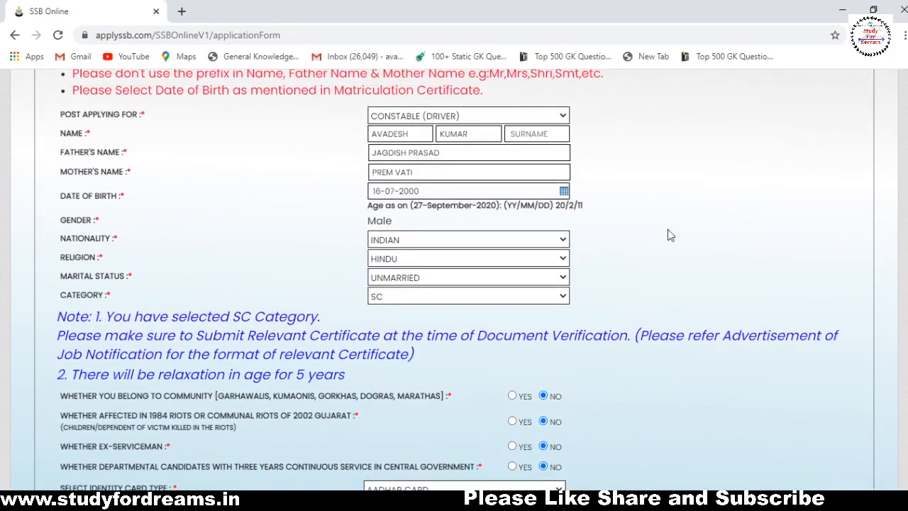
{"action": "left_click", "coordinate": [525, 191]}
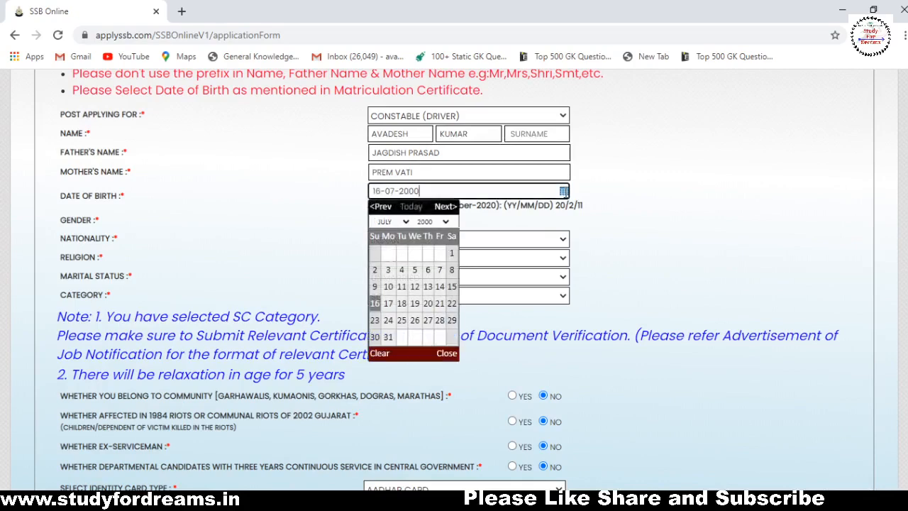
{"action": "left_click", "coordinate": [427, 223]}
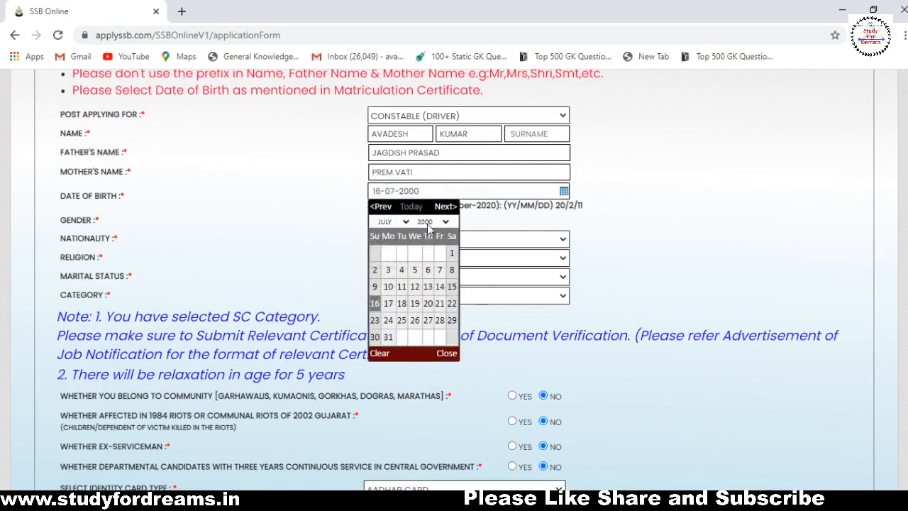
{"action": "left_click", "coordinate": [434, 398]}
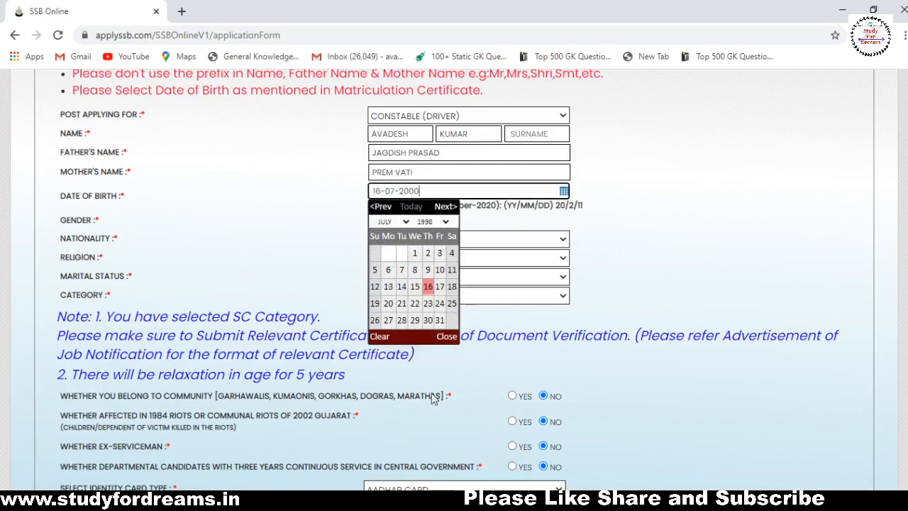
{"action": "left_click", "coordinate": [692, 218]}
Reselect 1998 and pick 16 July 1998 as the date of birth.
{"action": "left_click", "coordinate": [565, 192]}
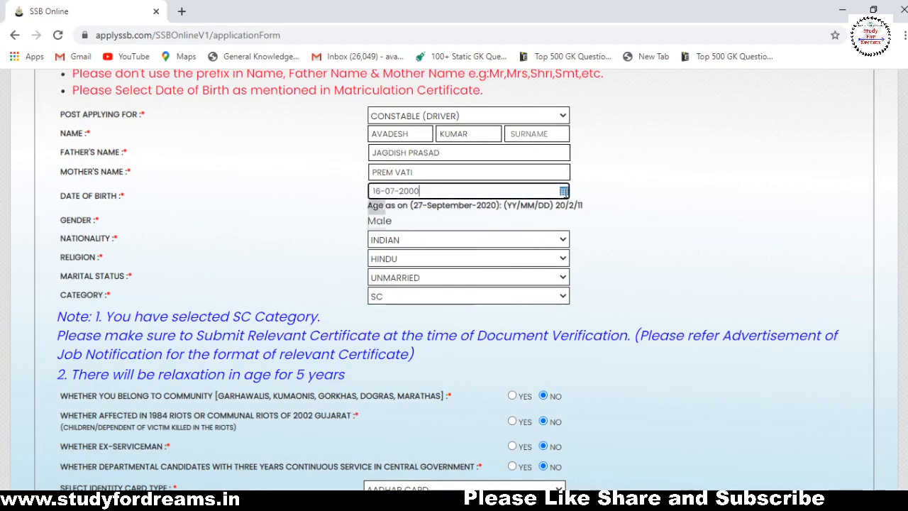
{"action": "left_click", "coordinate": [445, 222]}
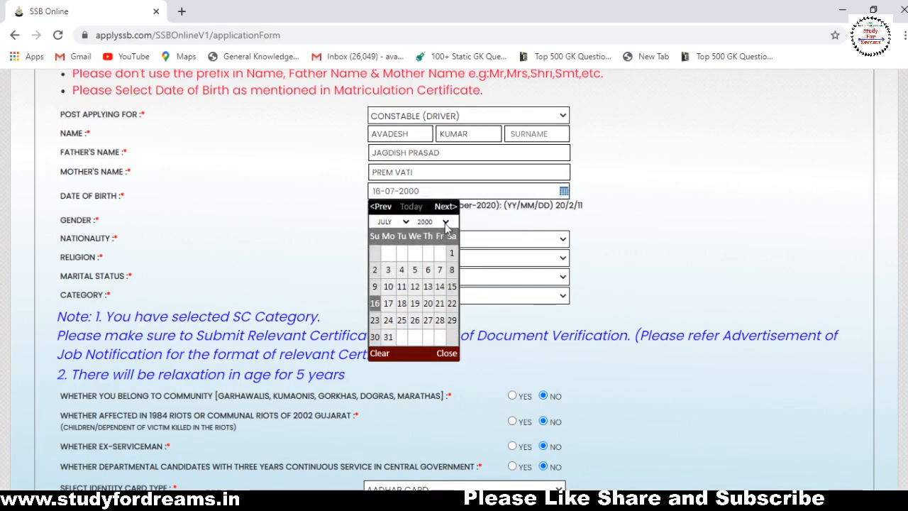
{"action": "left_click", "coordinate": [431, 398]}
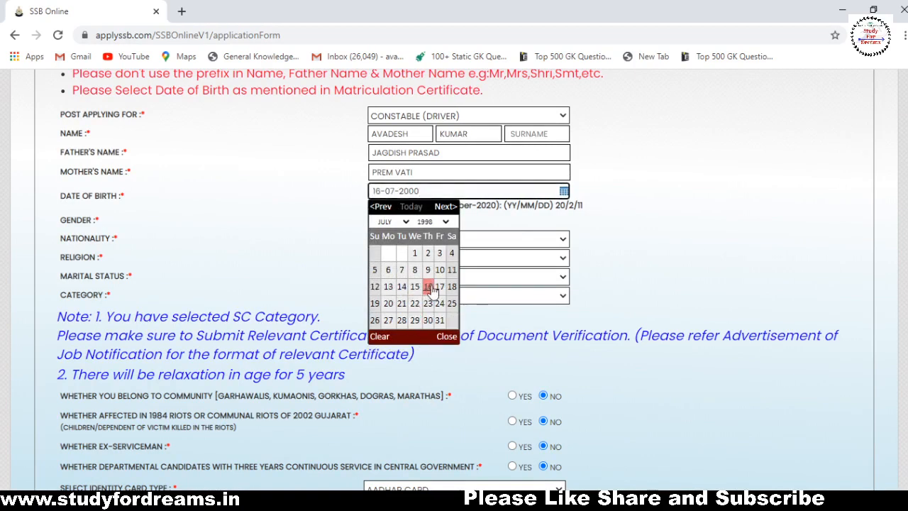
{"action": "left_click", "coordinate": [428, 303]}
{"action": "scroll", "coordinate": [846, 192], "scroll_direction": "up", "scroll_amount": 1}
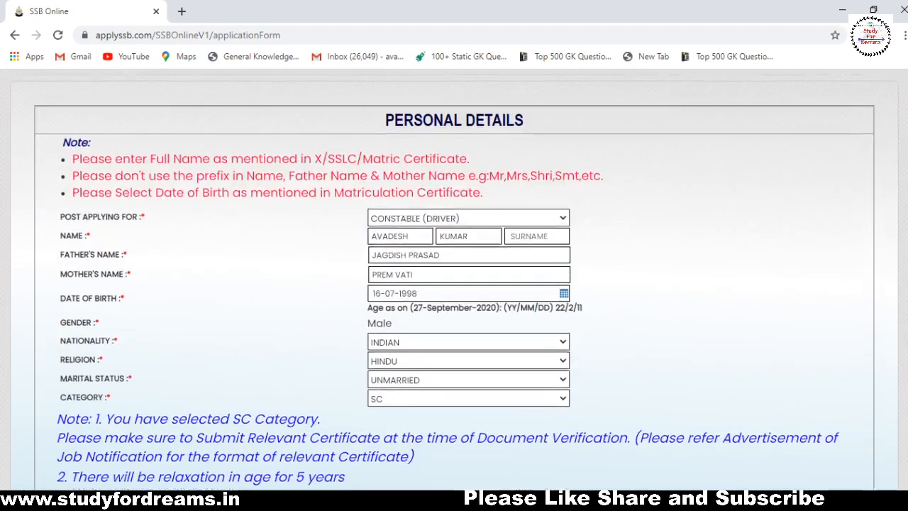
{"action": "scroll", "coordinate": [847, 192], "scroll_direction": "down", "scroll_amount": 1}
{"action": "scroll", "coordinate": [847, 192], "scroll_direction": "down", "scroll_amount": 10}
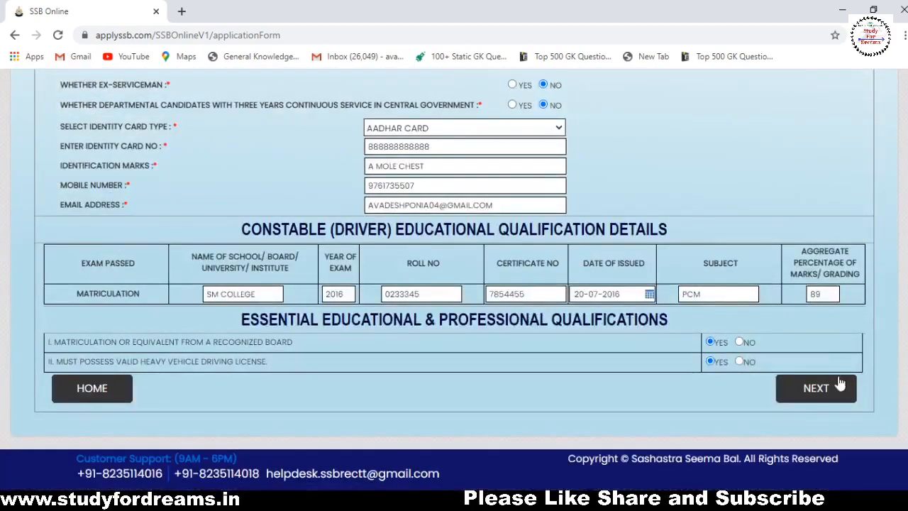
Move to the address section and enter the village, post office MATHURA and tehsil MATHURA.
{"action": "left_click", "coordinate": [841, 397]}
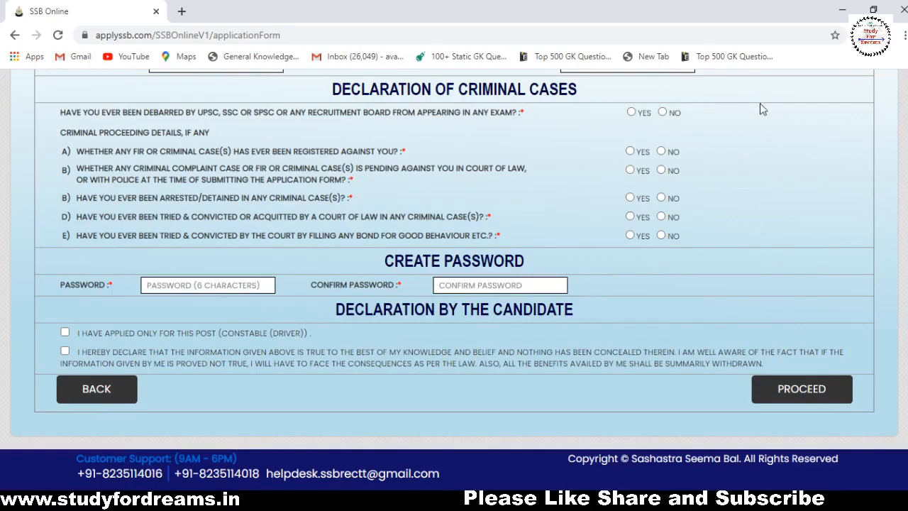
{"action": "scroll", "coordinate": [454, 283], "scroll_direction": "up", "scroll_amount": 3}
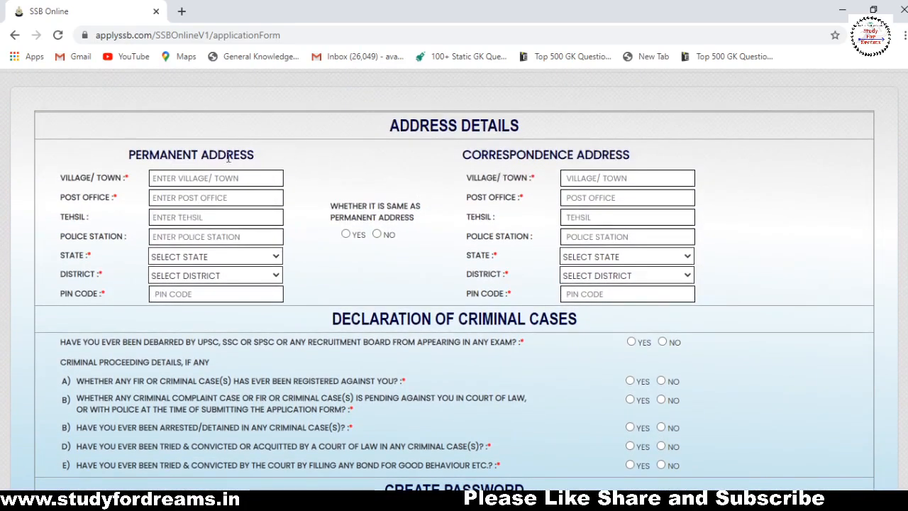
{"action": "left_click", "coordinate": [224, 177]}
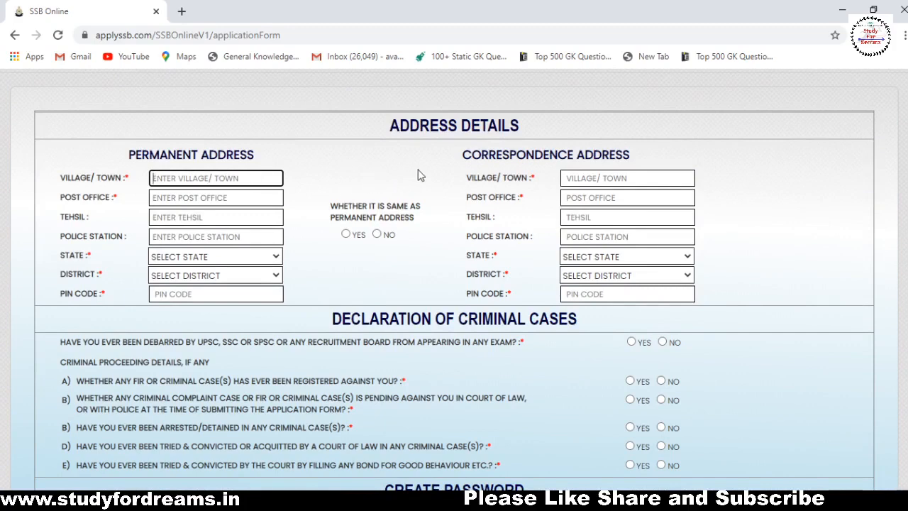
{"action": "type", "text": "123"}
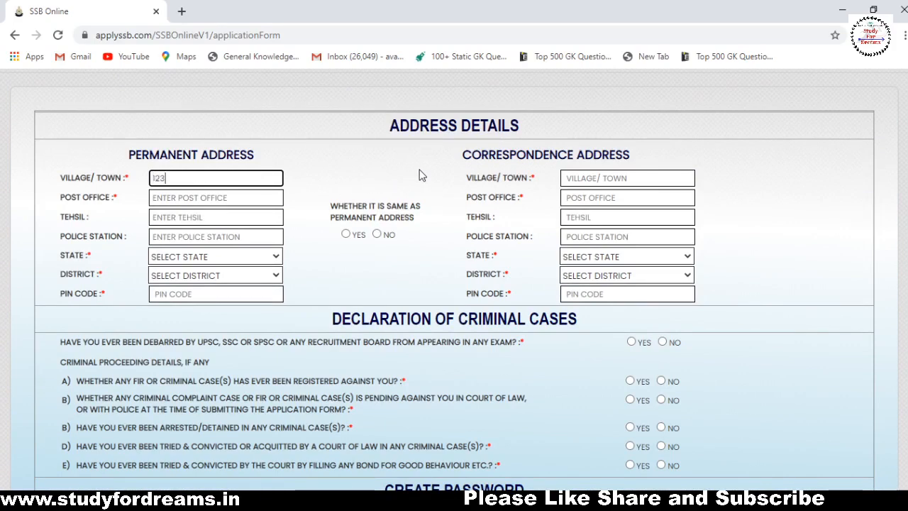
{"action": "left_click", "coordinate": [281, 197]}
{"action": "type", "text": "MATHURA"}
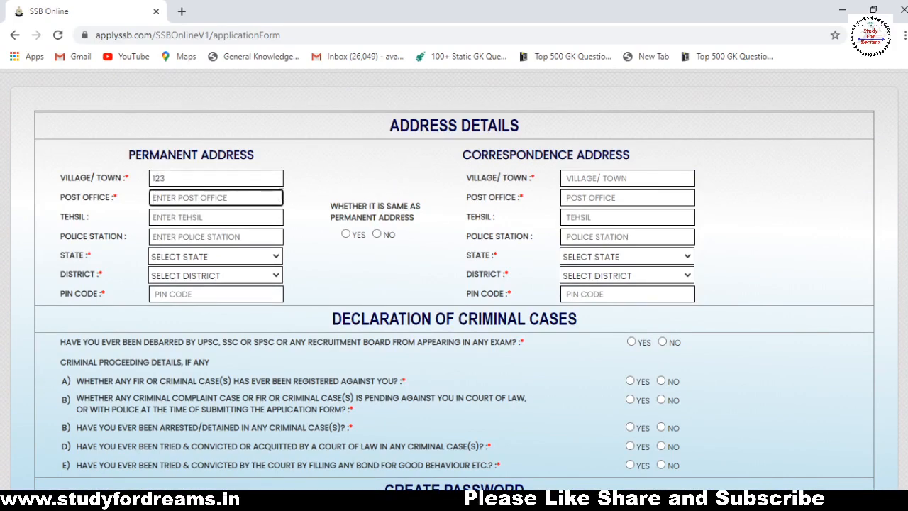
{"action": "key", "text": "Tab"}
{"action": "type", "text": "MATHURA"}
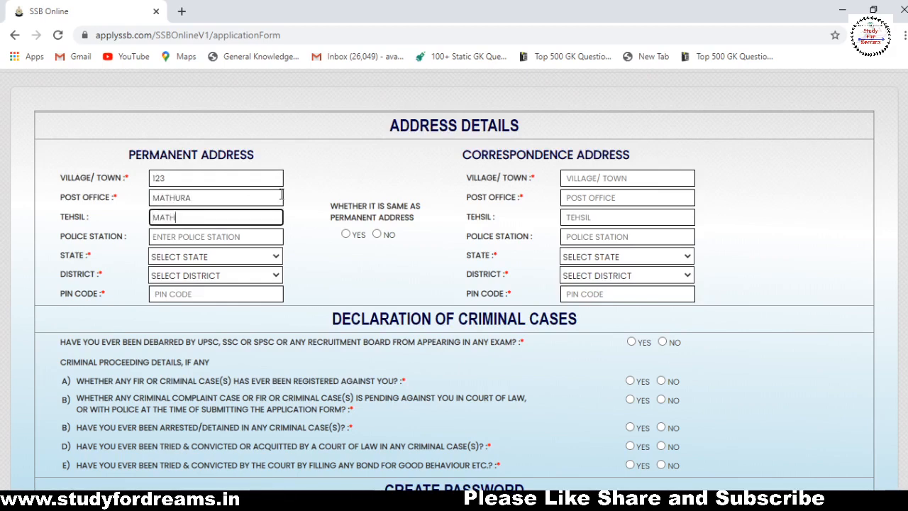
Set the police station to MATHURA, replacing the mistakenly typed PIN.
{"action": "key", "text": "Tab"}
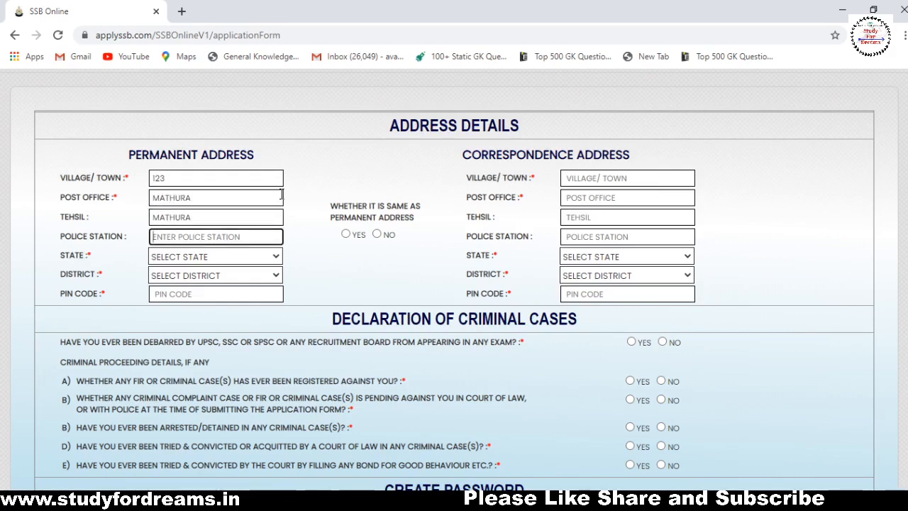
{"action": "type", "text": "281001"}
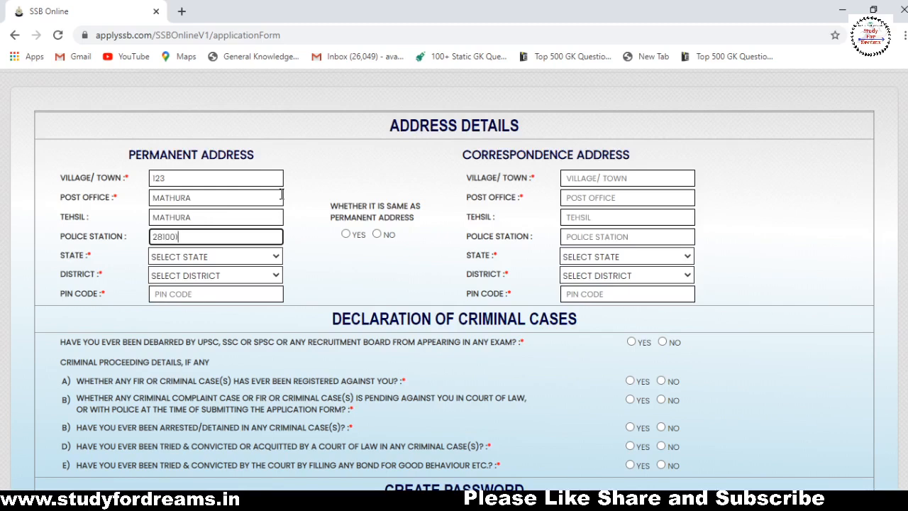
{"action": "key", "text": "Tab"}
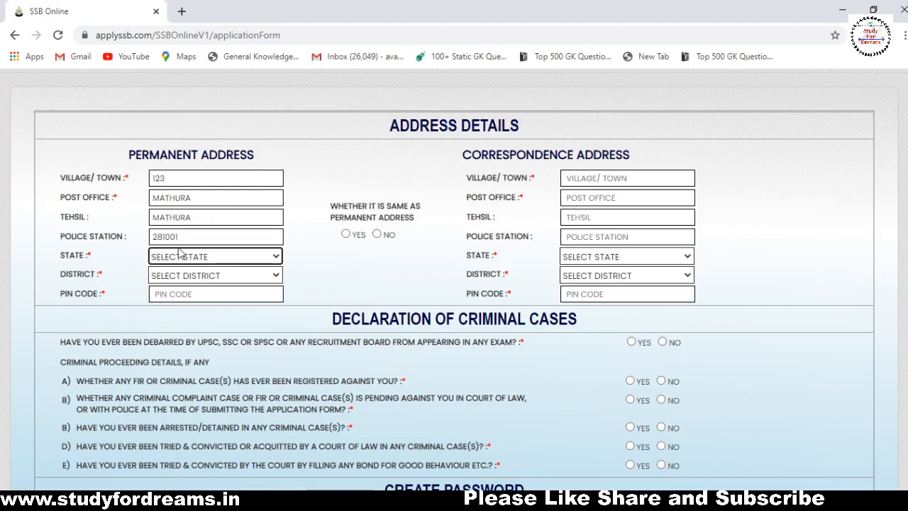
{"action": "left_click", "coordinate": [217, 231]}
{"action": "key", "text": "ctrl+a"}
{"action": "key", "text": "BackSpace"}
{"action": "type", "text": "MATHURA"}
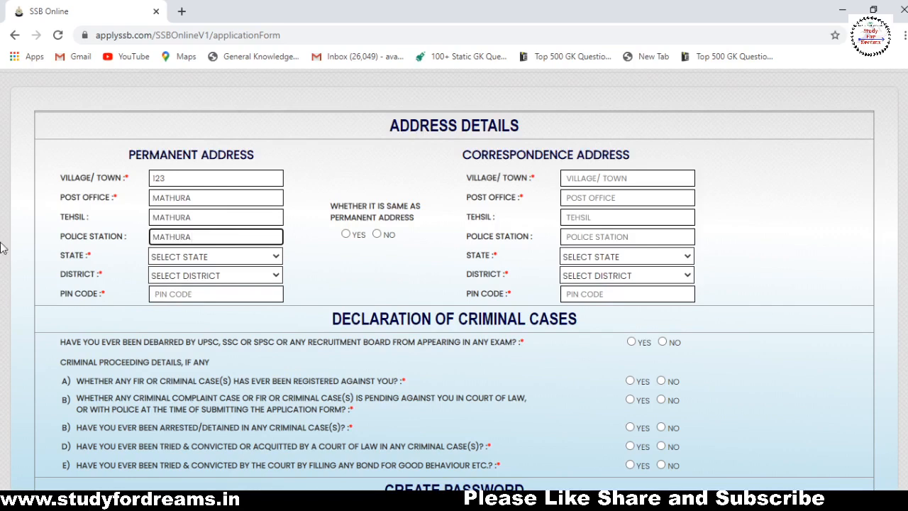
Choose state UTTAR PRADESH and district MATHURA, and enter PIN code 281001.
{"action": "left_click", "coordinate": [186, 256]}
{"action": "key", "text": "u"}
{"action": "key", "text": "u"}
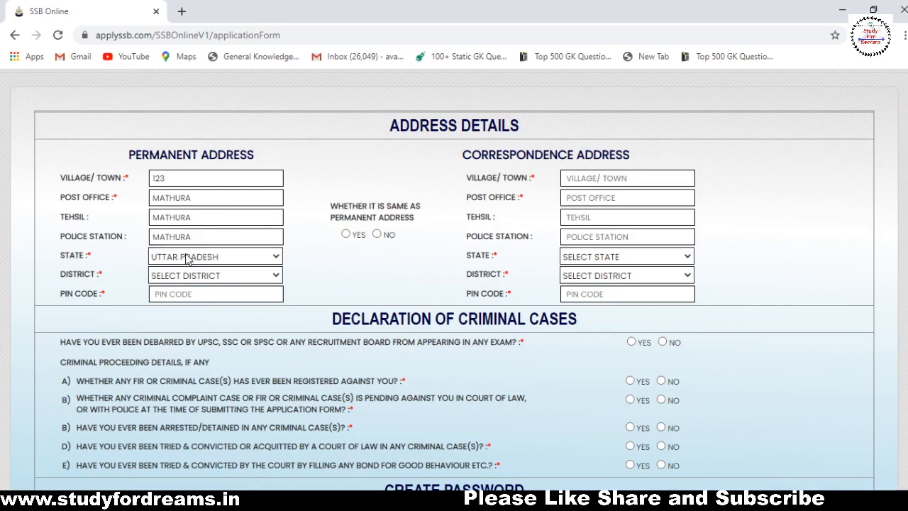
{"action": "left_click", "coordinate": [198, 279]}
{"action": "key", "text": "m"}
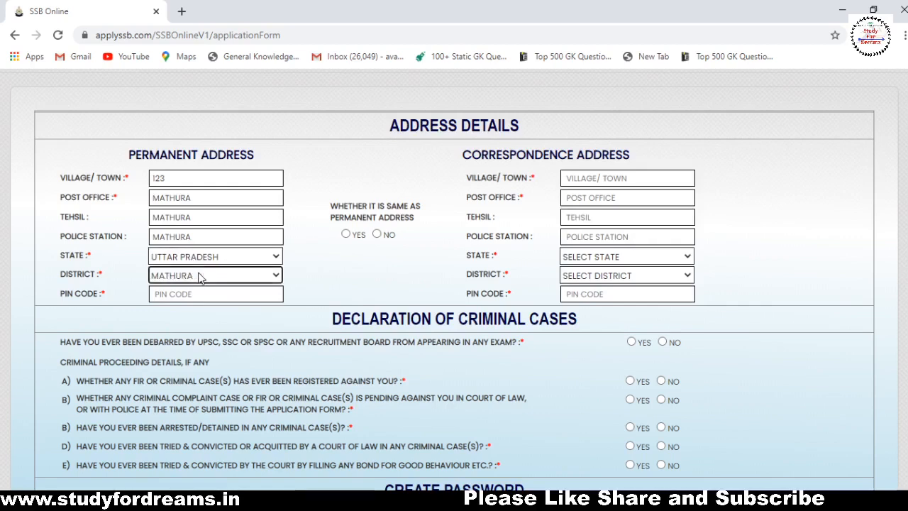
{"action": "type", "text": "2801"}
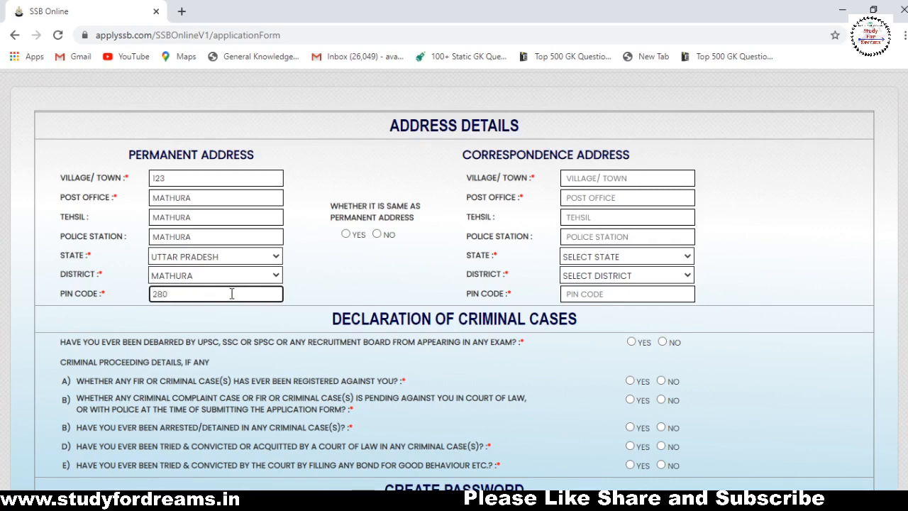
{"action": "key", "text": "BackSpace"}
{"action": "key", "text": "BackSpace"}
{"action": "type", "text": "81001"}
{"action": "left_click", "coordinate": [364, 250]}
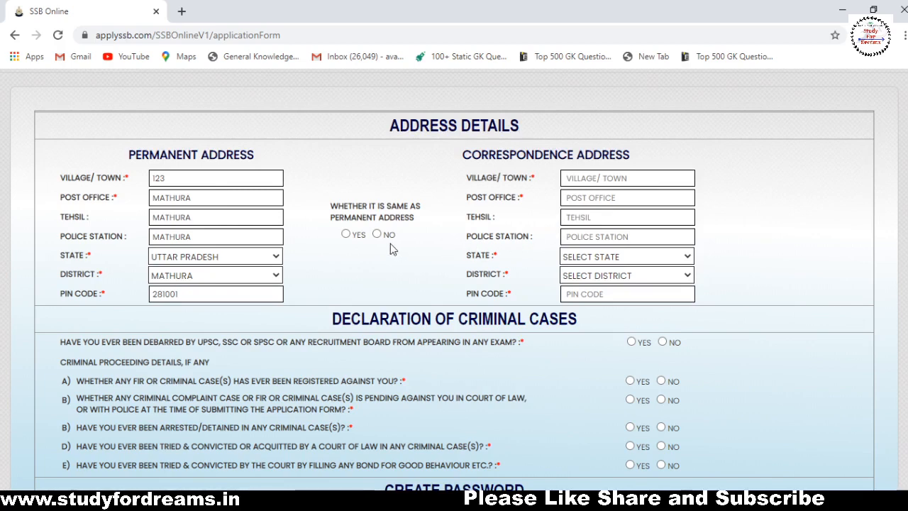
Mark the correspondence address as the same as permanent address (Yes).
{"action": "left_click", "coordinate": [345, 235]}
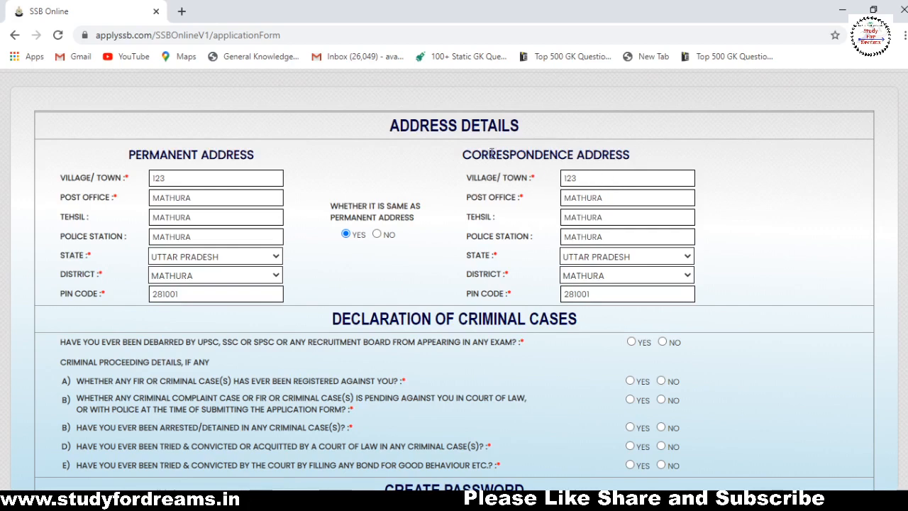
{"action": "scroll", "coordinate": [828, 207], "scroll_direction": "down", "scroll_amount": 2}
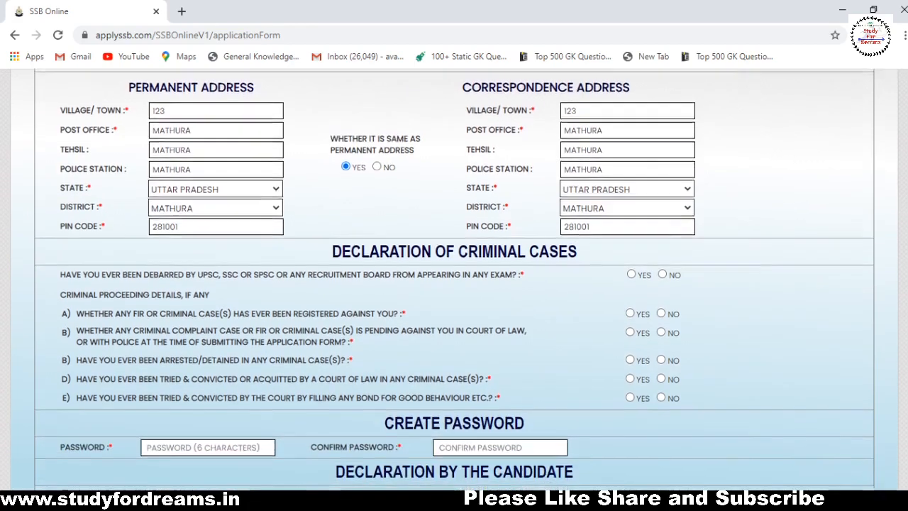
{"action": "scroll", "coordinate": [600, 245], "scroll_direction": "down", "scroll_amount": 1}
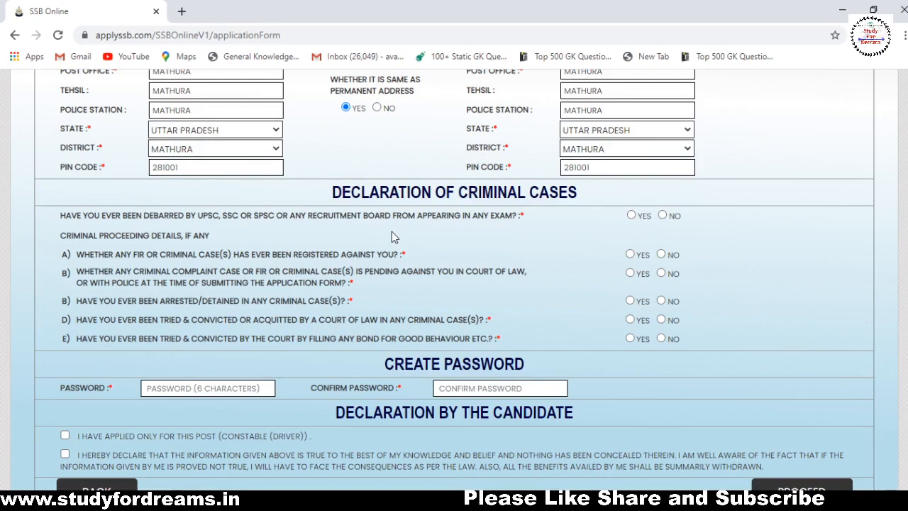
Answer NO to the debarment question and criminal-case questions A through E.
{"action": "left_click", "coordinate": [663, 216]}
{"action": "scroll", "coordinate": [903, 261], "scroll_direction": "down", "scroll_amount": 1}
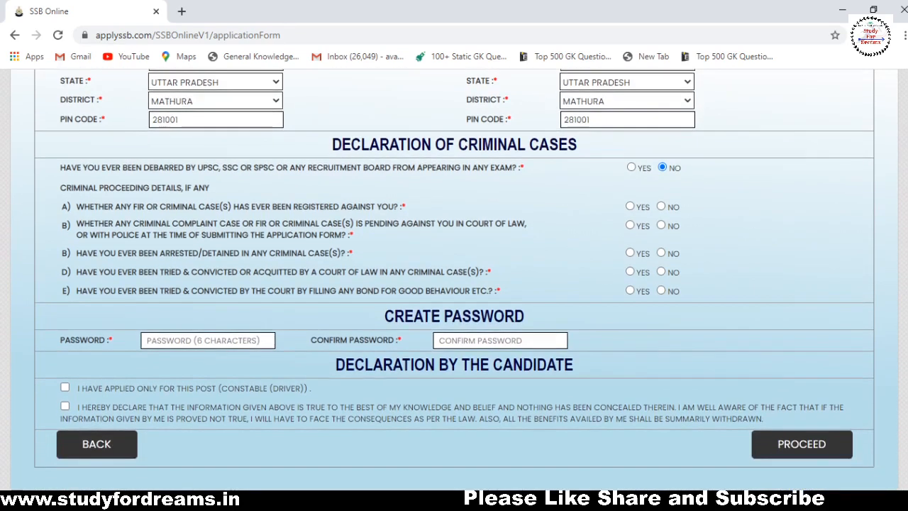
{"action": "left_click", "coordinate": [662, 207]}
{"action": "left_click", "coordinate": [662, 226]}
{"action": "left_click", "coordinate": [661, 253]}
{"action": "left_click", "coordinate": [662, 272]}
{"action": "left_click", "coordinate": [661, 291]}
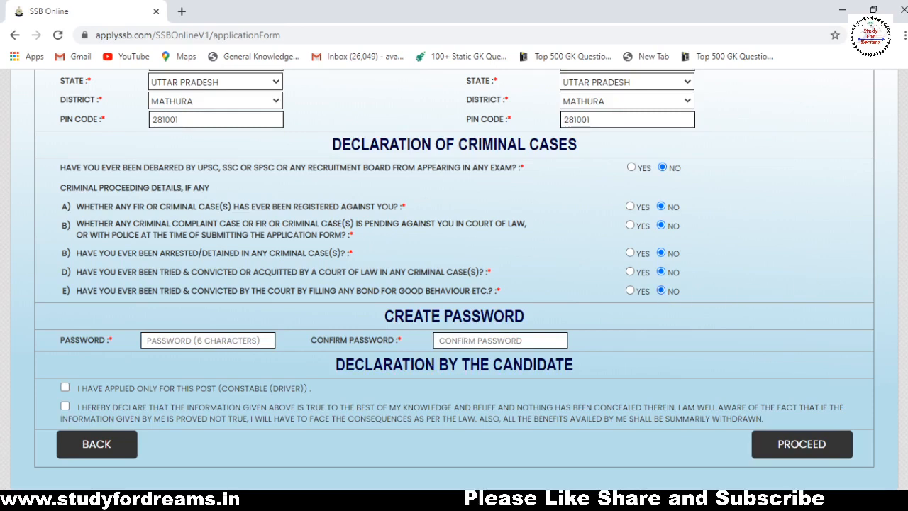
{"action": "scroll", "coordinate": [425, 235], "scroll_direction": "down", "scroll_amount": 1}
{"action": "left_click", "coordinate": [222, 289]}
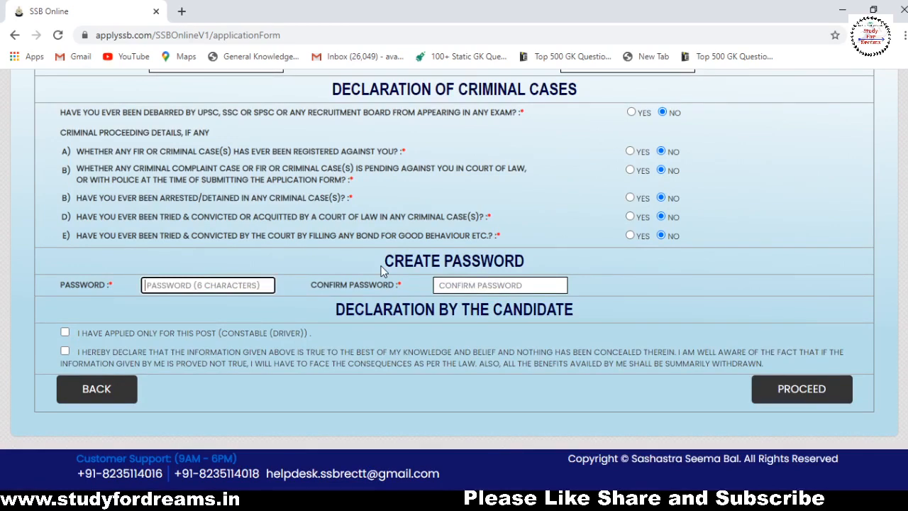
Enter the account password and re-enter it in Confirm Password.
{"action": "type", "text": "•••••••"}
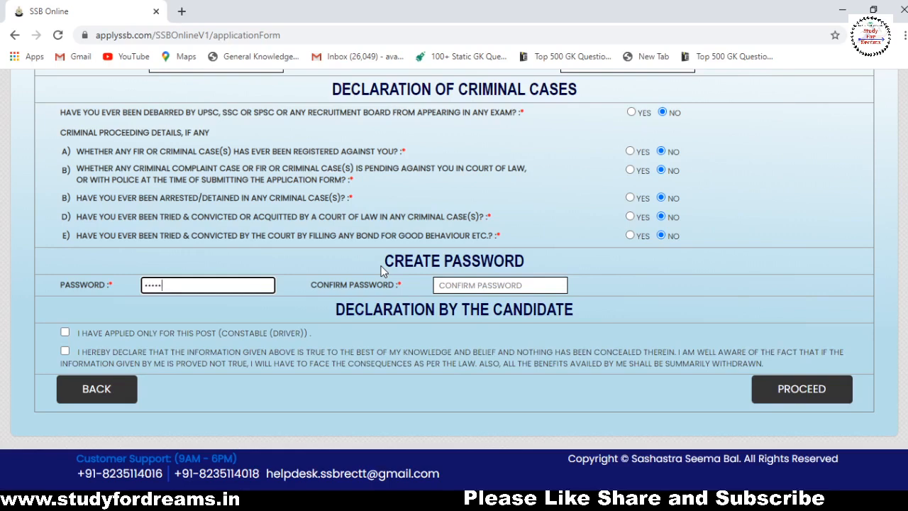
{"action": "type", "text": "•"}
{"action": "left_click", "coordinate": [525, 283]}
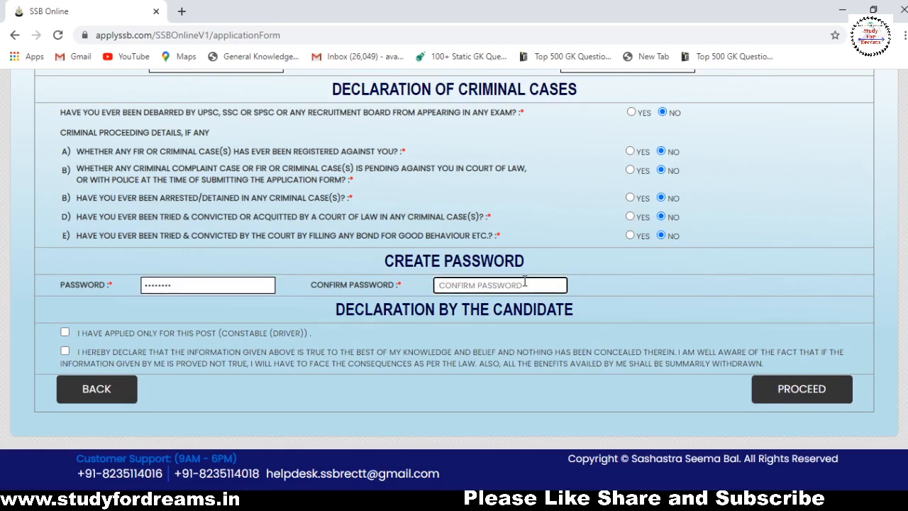
{"action": "type", "text": "••••••••"}
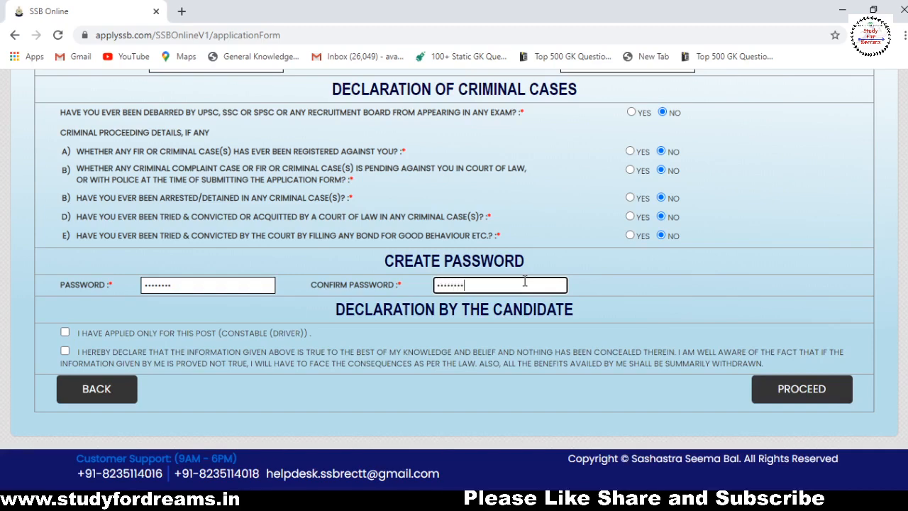
{"action": "left_click", "coordinate": [655, 289]}
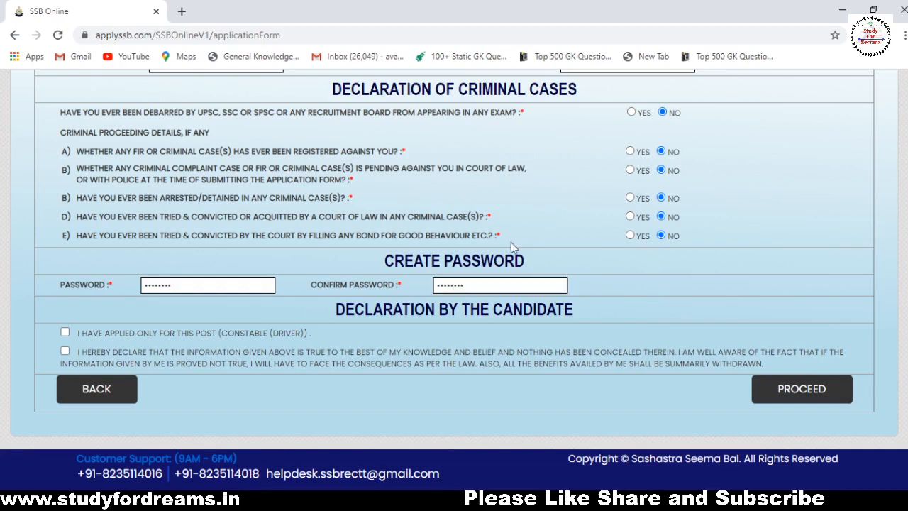
Tick the Constable (Driver)-only and truthfulness declarations and proceed to the preview.
{"action": "left_click", "coordinate": [64, 333]}
{"action": "left_click", "coordinate": [65, 351]}
{"action": "left_click", "coordinate": [815, 402]}
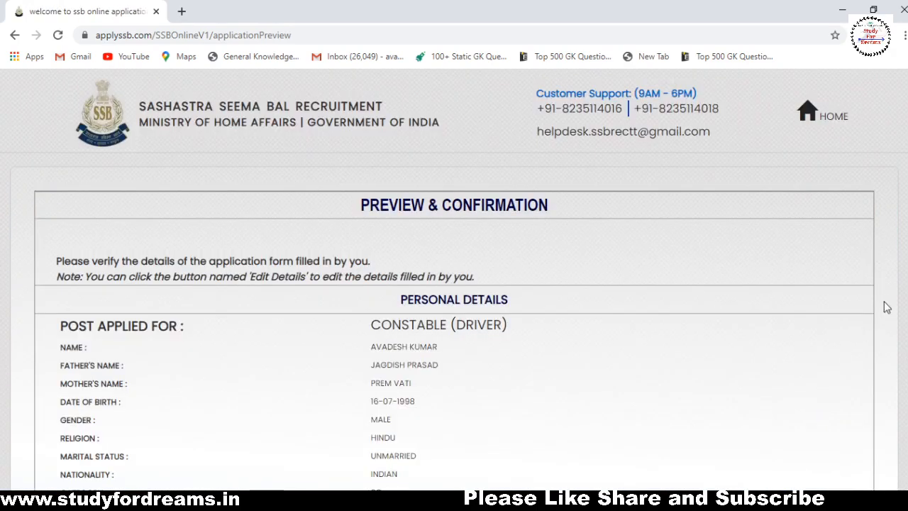
At the bottom of the preview, tick the applying-only-for-this-post and truthfulness declarations.
{"action": "scroll", "coordinate": [454, 284], "scroll_direction": "down", "scroll_amount": 3}
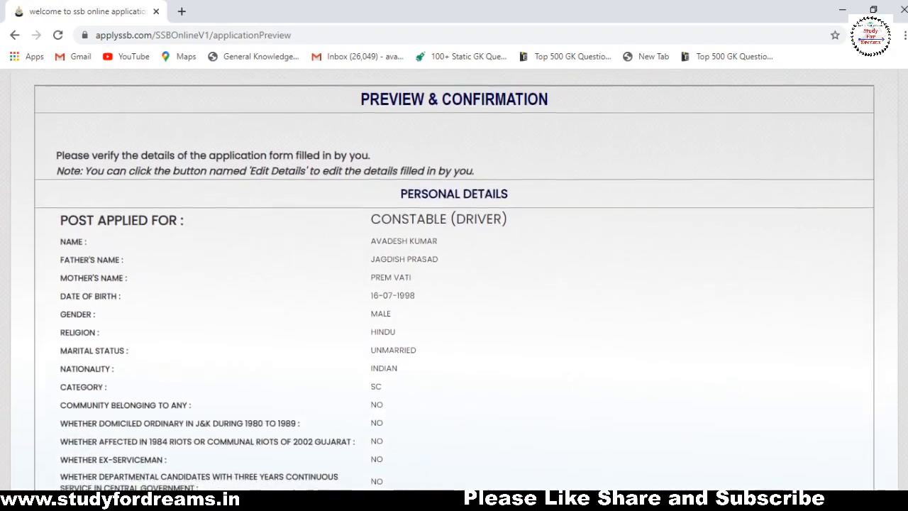
{"action": "scroll", "coordinate": [454, 284], "scroll_direction": "down", "scroll_amount": 8}
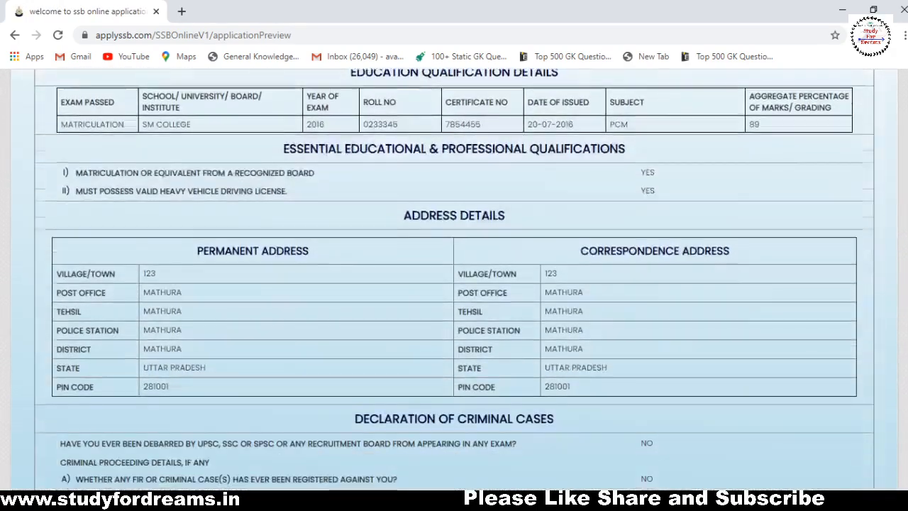
{"action": "scroll", "coordinate": [455, 284], "scroll_direction": "down", "scroll_amount": 4}
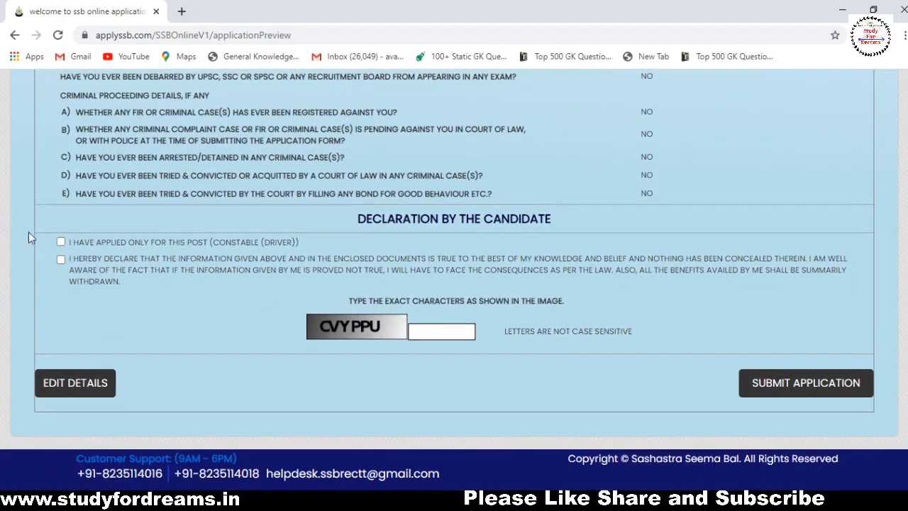
{"action": "left_click", "coordinate": [60, 260]}
{"action": "left_click", "coordinate": [436, 330]}
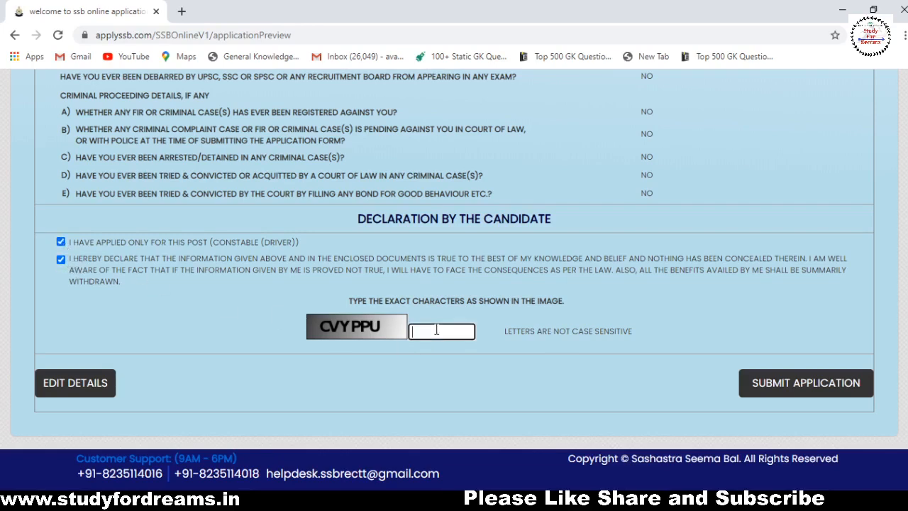
Enter the characters shown in the captcha image into the verification box.
{"action": "type", "text": "cvyppu"}
{"action": "scroll", "coordinate": [722, 319], "scroll_direction": "up", "scroll_amount": 10}
{"action": "scroll", "coordinate": [455, 284], "scroll_direction": "up", "scroll_amount": 2}
{"action": "scroll", "coordinate": [454, 284], "scroll_direction": "down", "scroll_amount": 12}
Submit the application, confirming the details-verified and final-submission prompts, then view the upload page.
{"action": "left_click", "coordinate": [772, 395]}
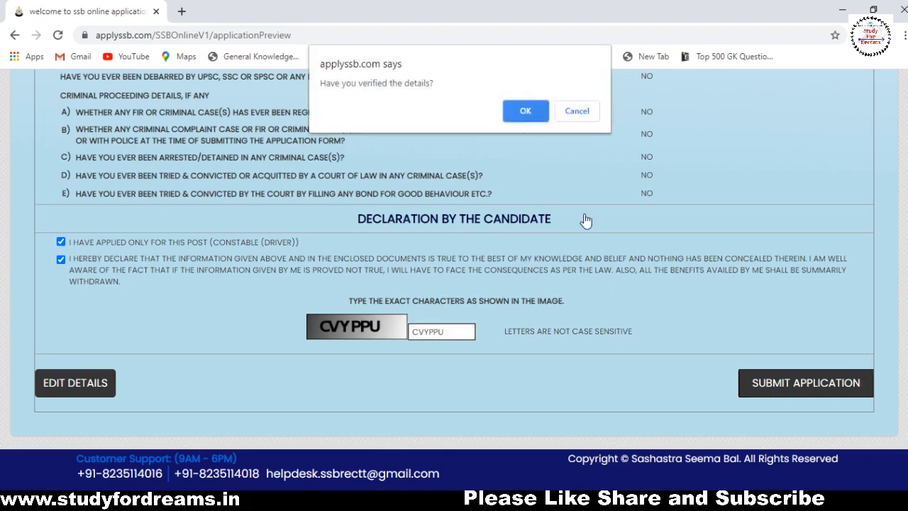
{"action": "left_click", "coordinate": [522, 117]}
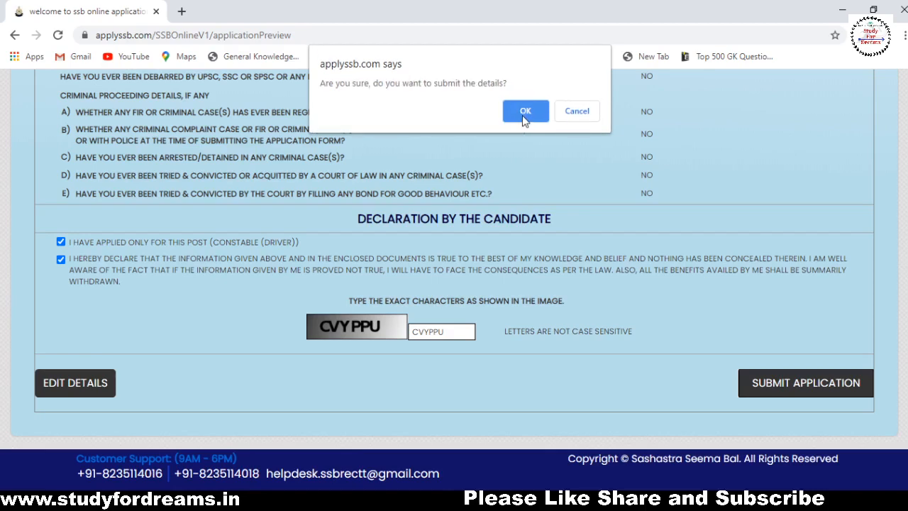
{"action": "left_click", "coordinate": [524, 117]}
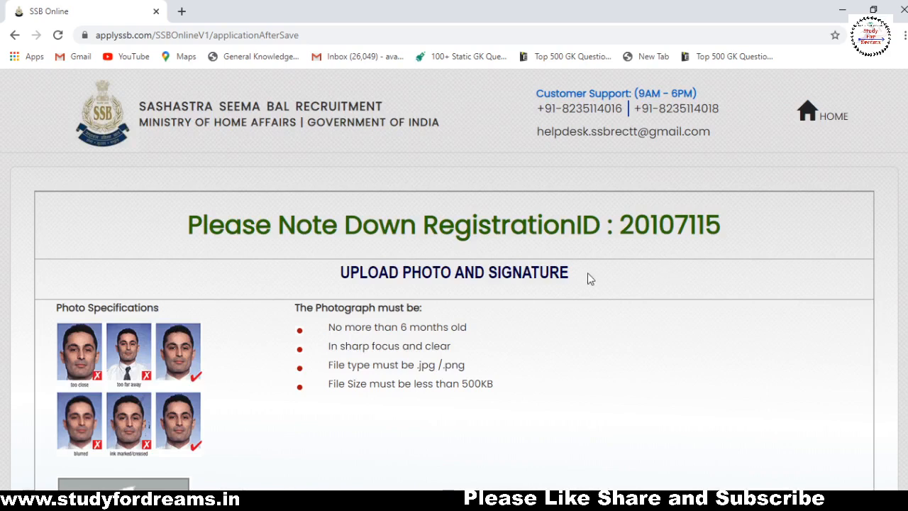
{"action": "scroll", "coordinate": [591, 271], "scroll_direction": "down", "scroll_amount": 5}
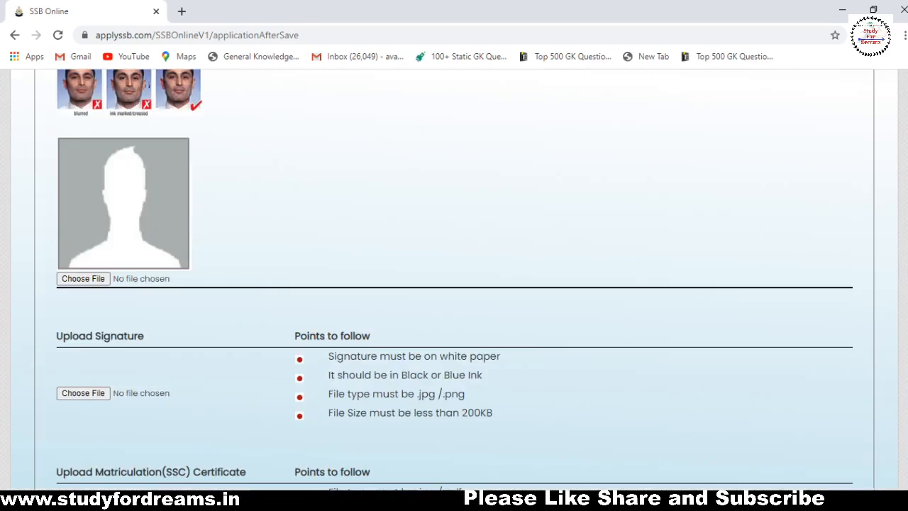